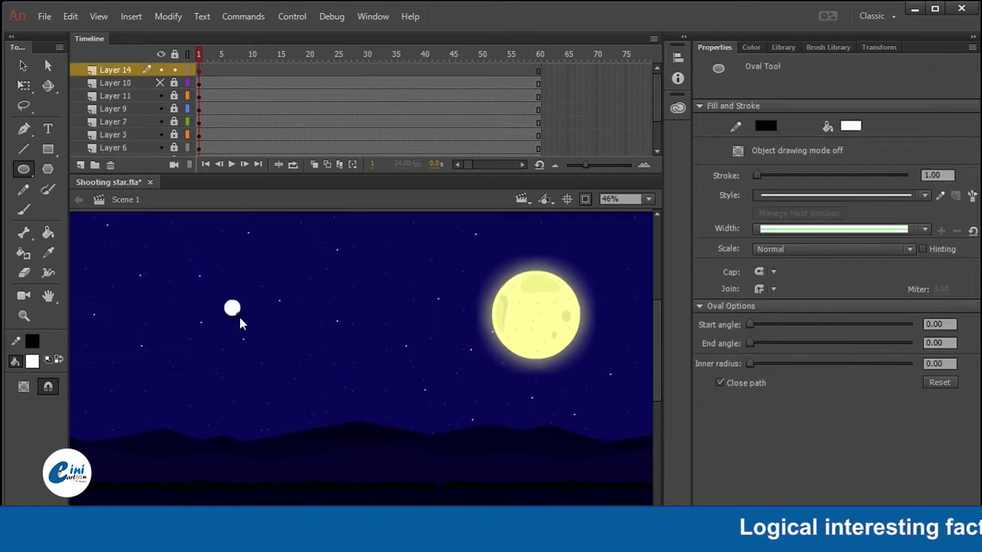
Remove the white circle's outline and stretch its edge into a long, tapered tail rising toward the moon's side
key("v")
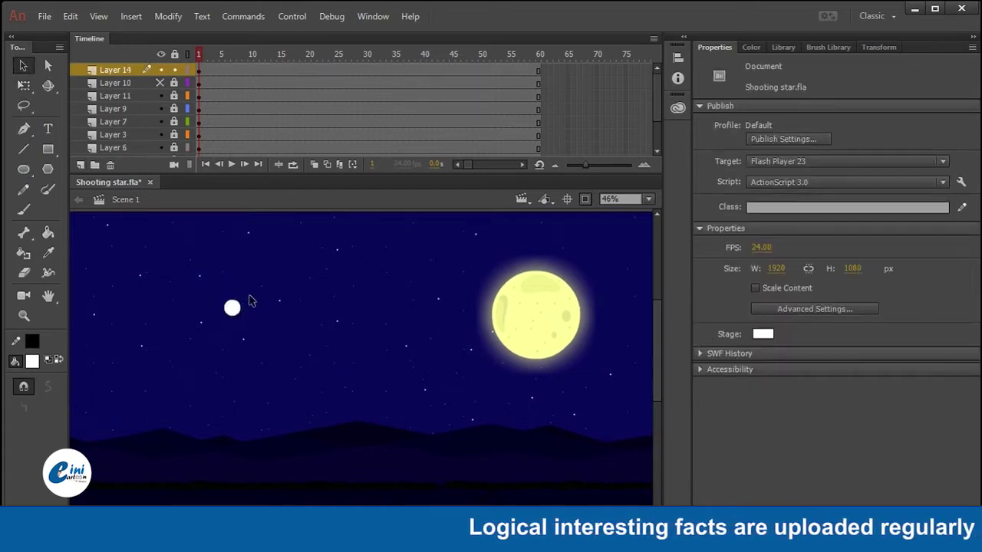
scroll(250, 300, "up", 3)
left_click(232, 331)
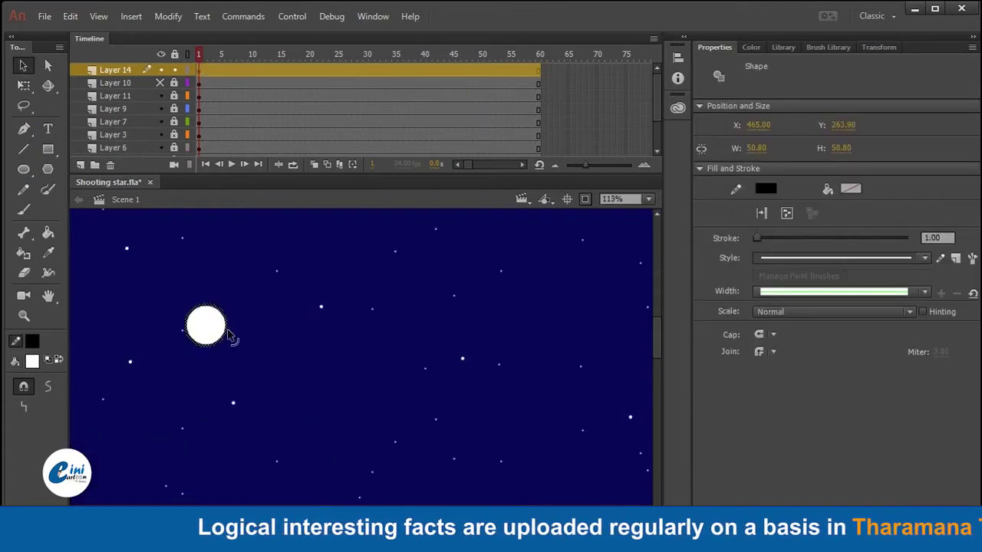
left_click(236, 340)
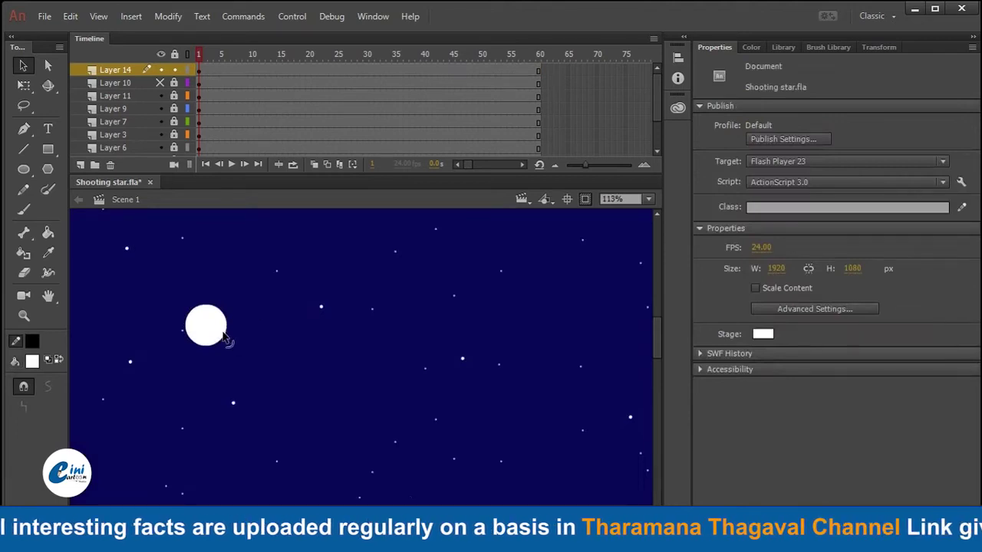
left_click_drag(227, 336, 470, 265)
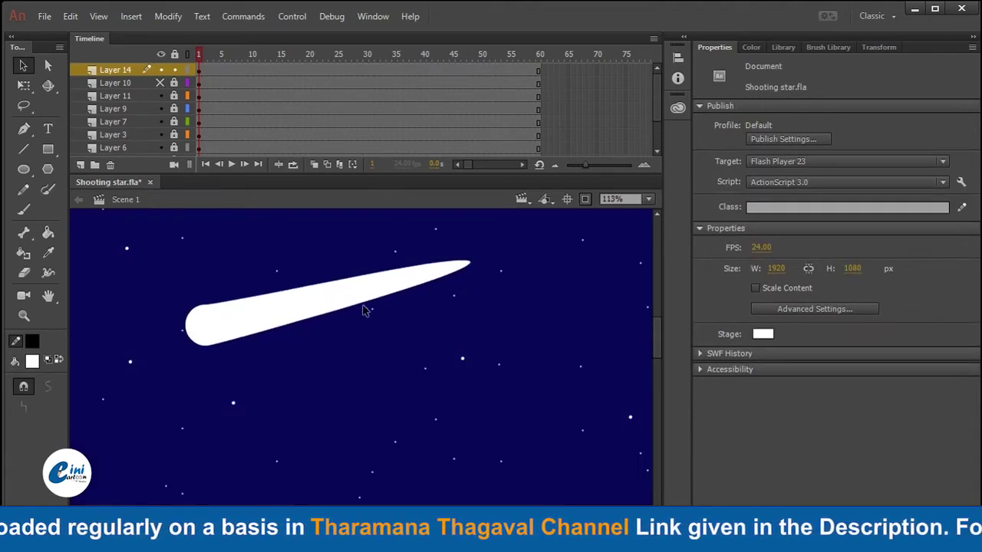
left_click_drag(345, 314, 388, 301)
Convert the white tailed shape into a movie clip symbol
left_click(312, 306)
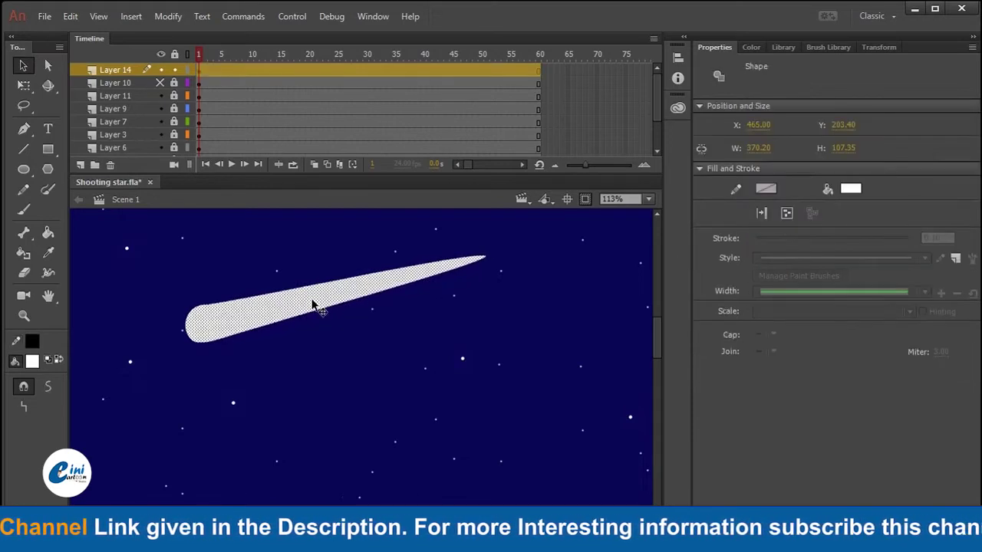
key("F8")
key("Return")
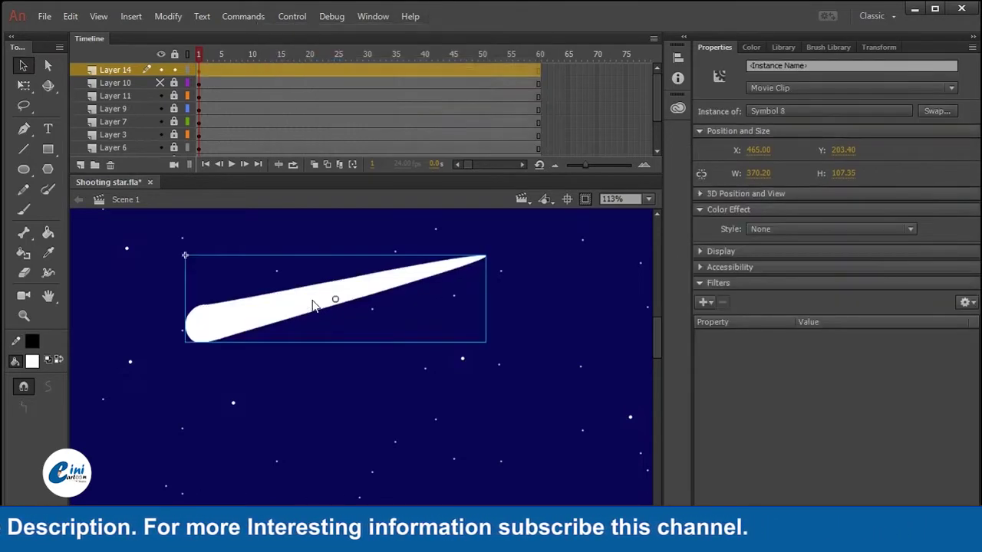
Inside the new symbol, reshape the star's edges into a rounded head with a slimmer, sharply pointed tail
double_click(313, 306)
scroll(272, 342, "up", 4)
left_click(266, 338)
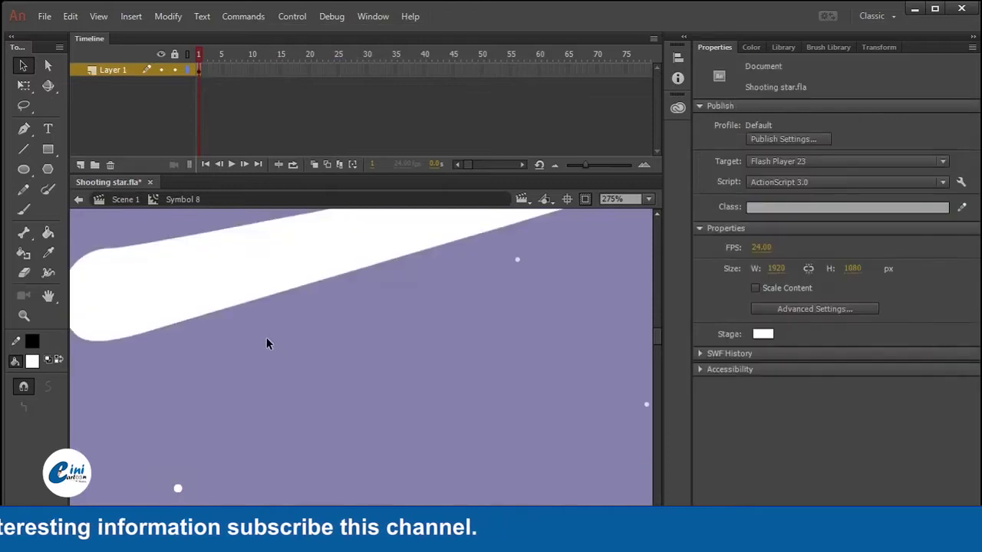
left_click_drag(267, 338, 310, 382)
left_click_drag(231, 280, 247, 290)
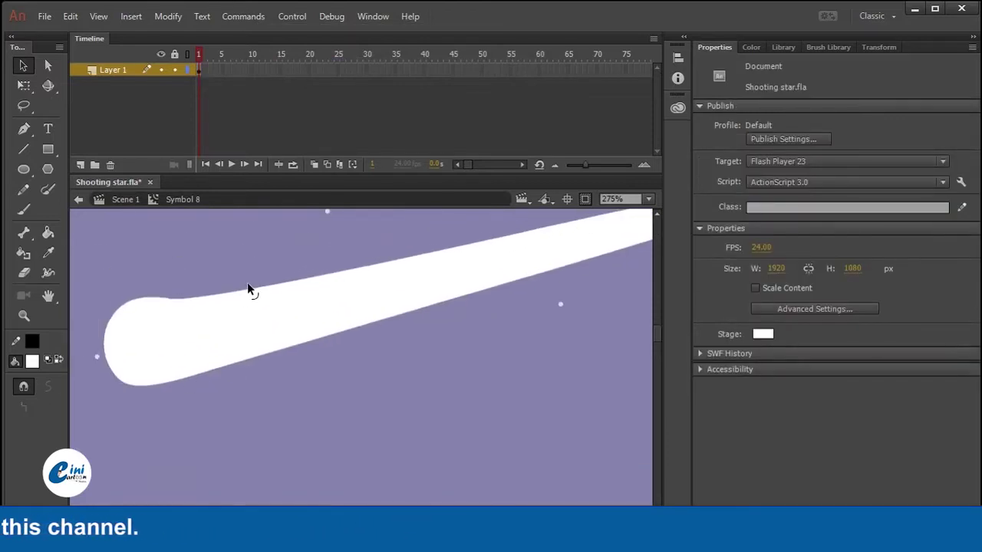
left_click(224, 363)
left_click(263, 359)
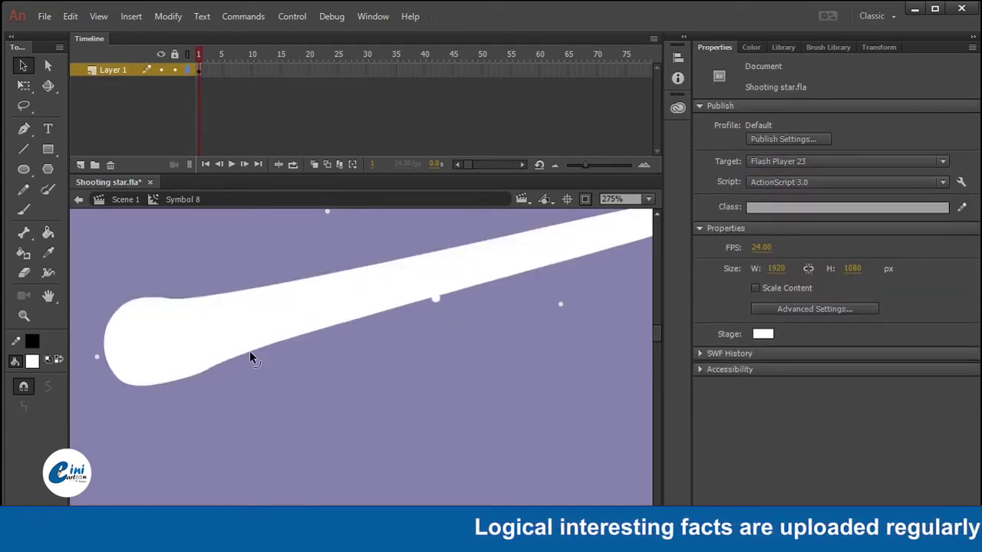
scroll(330, 383, "down", 3)
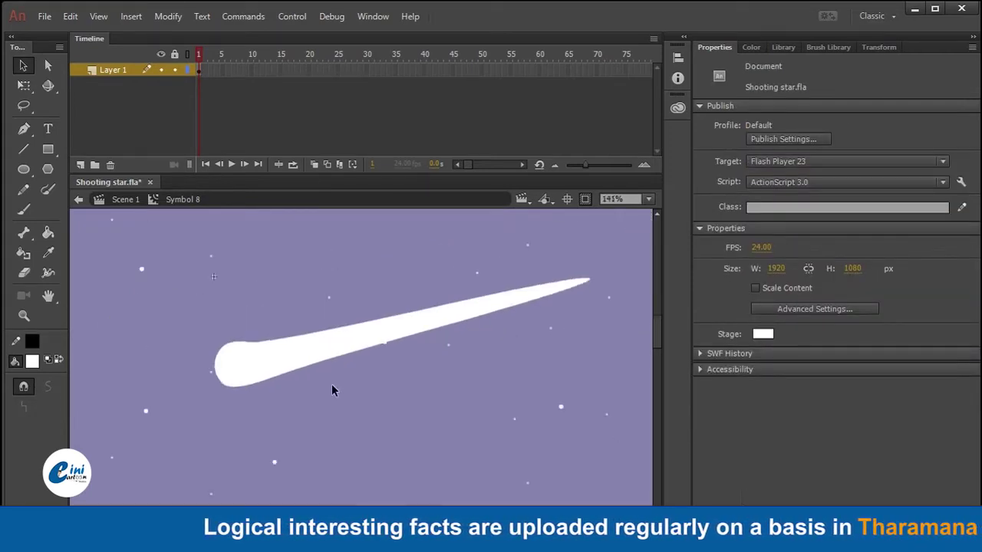
left_click_drag(445, 302, 453, 307)
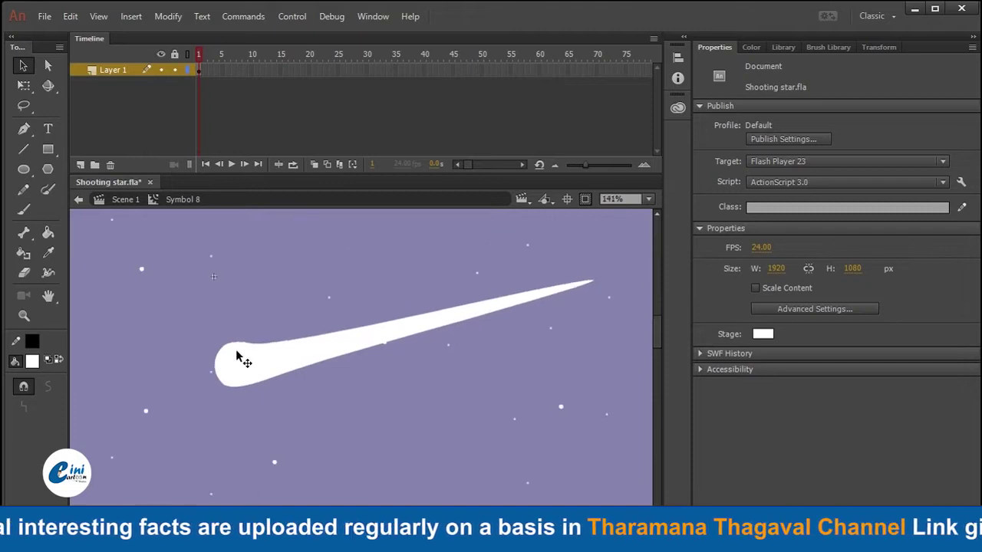
left_click_drag(225, 352, 232, 353)
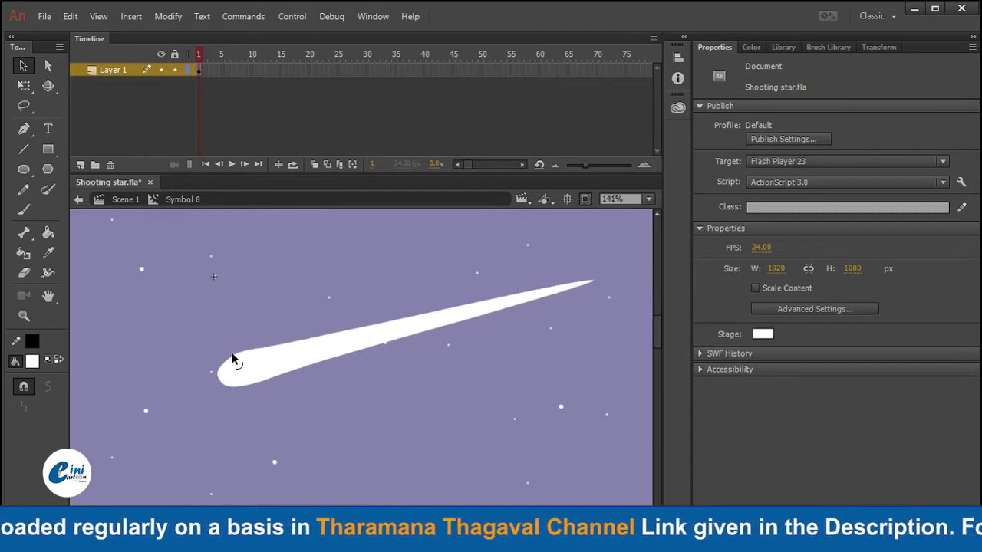
Insert a keyframe at frame 15 and create shape tweens starting from frames 1 and 15
right_click(280, 71)
left_click(330, 180)
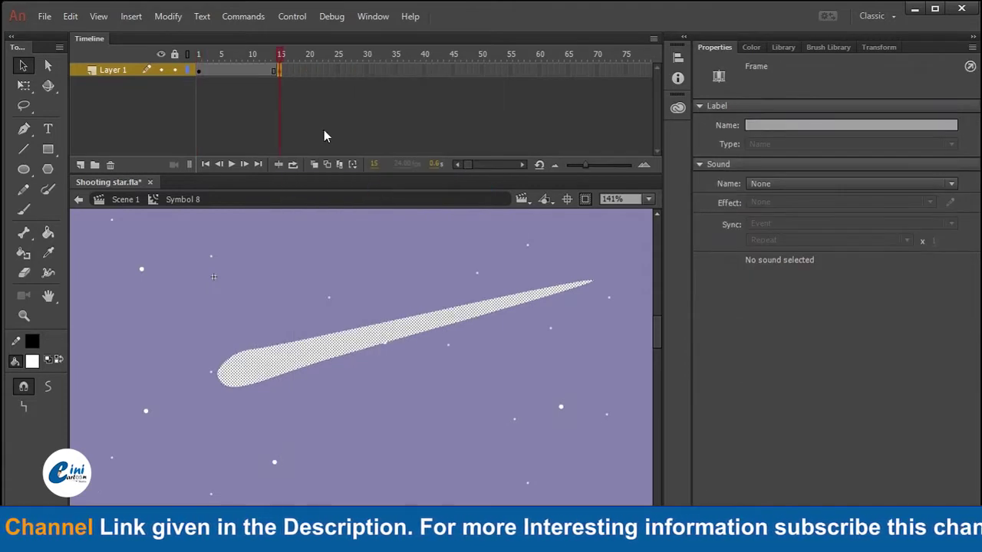
right_click(252, 72)
left_click(308, 95)
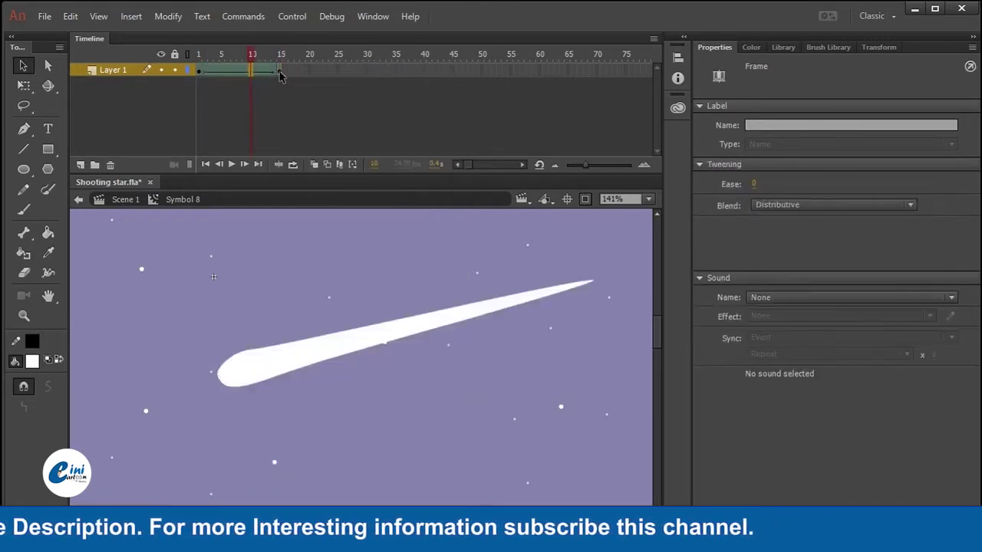
right_click(279, 74)
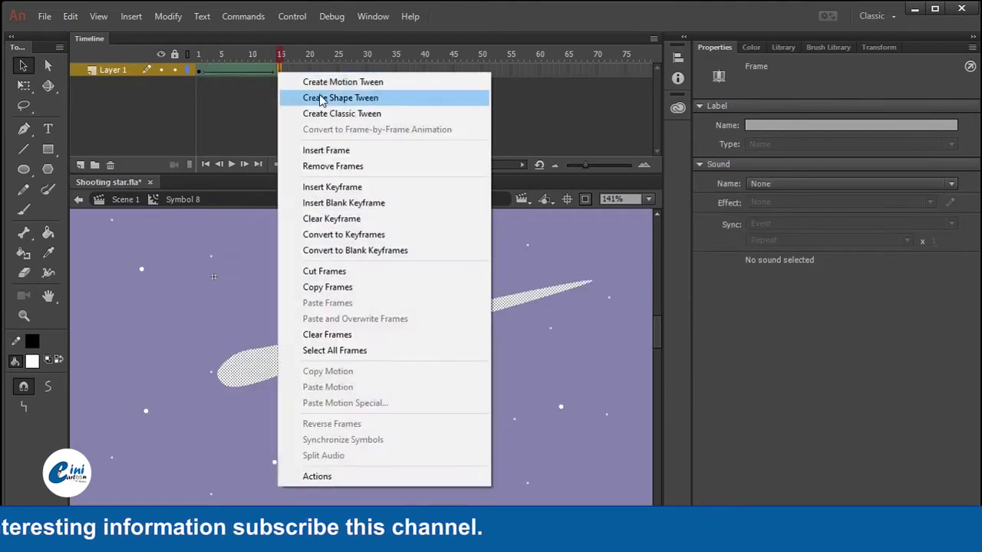
left_click(317, 99)
At frame 15, pull the star's upper and lower edges inward to make the body and tail thinner
left_click(325, 254)
left_click_drag(291, 343, 311, 341)
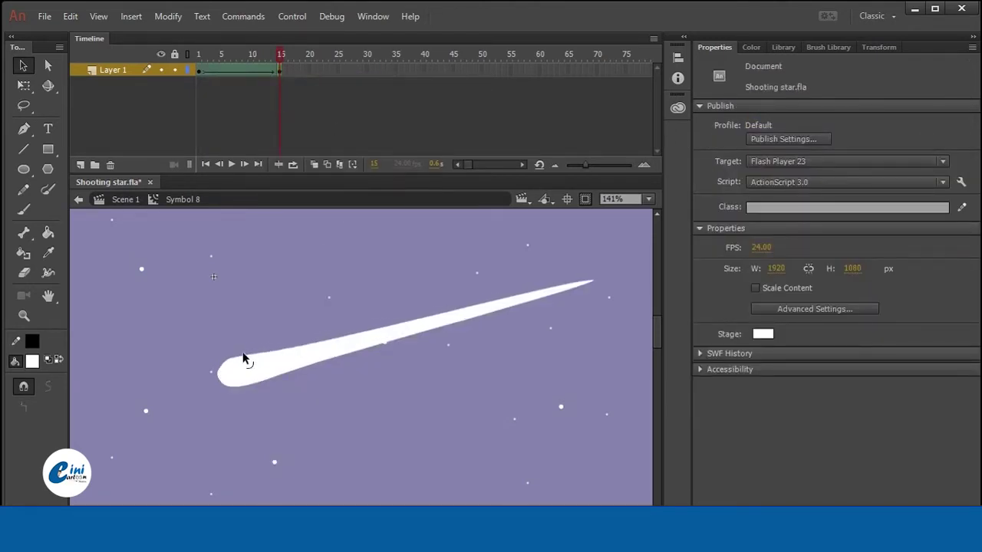
left_click_drag(243, 355, 282, 371)
left_click_drag(348, 353, 392, 340)
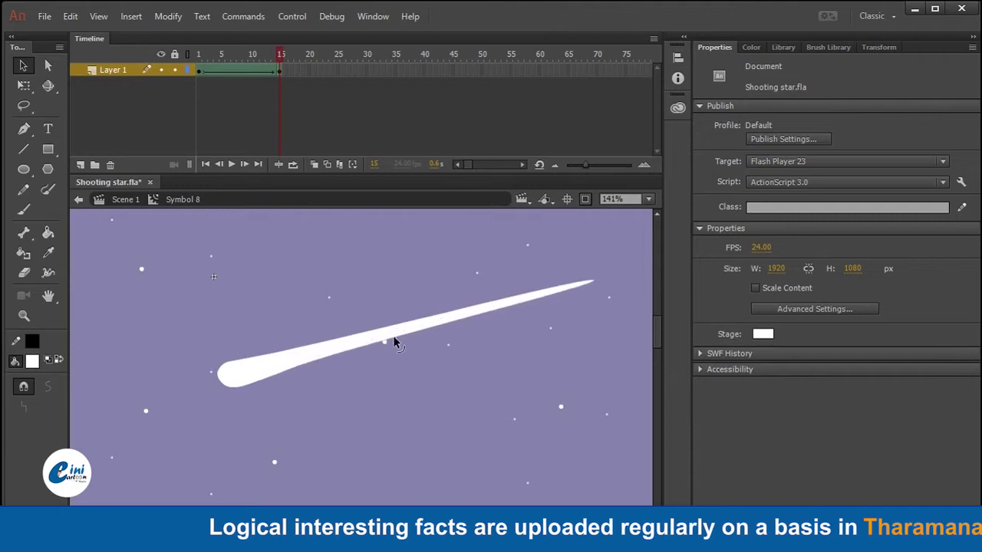
At frame 1, smooth the bump on the upper edge of the star's head
left_click_drag(283, 57, 156, 84)
left_click(256, 287)
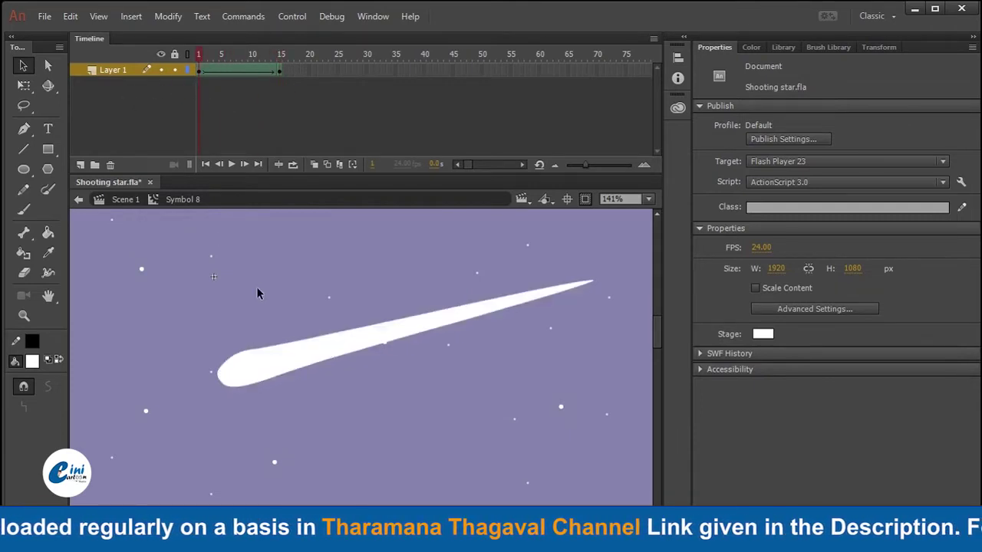
scroll(202, 372, "up", 4, "ctrl")
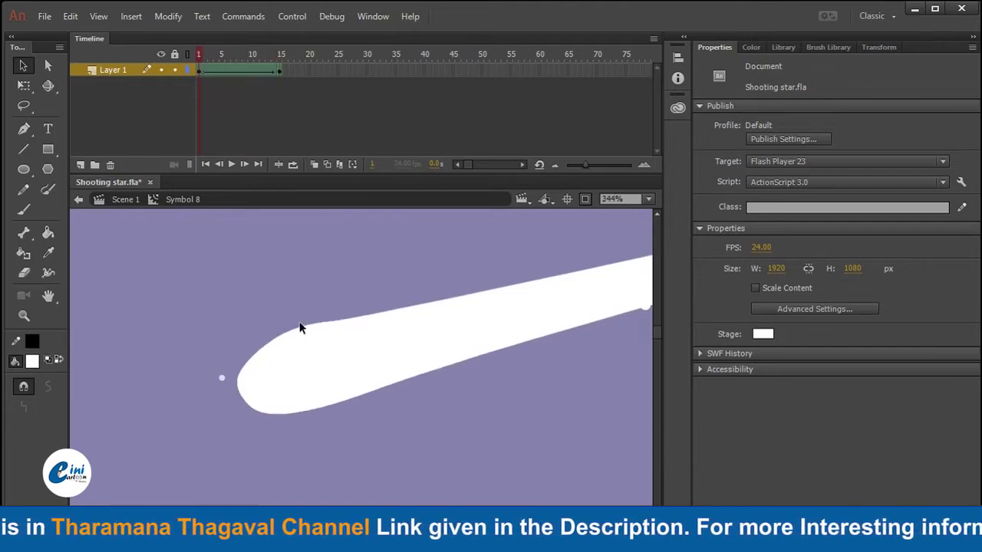
left_click_drag(306, 326, 307, 340)
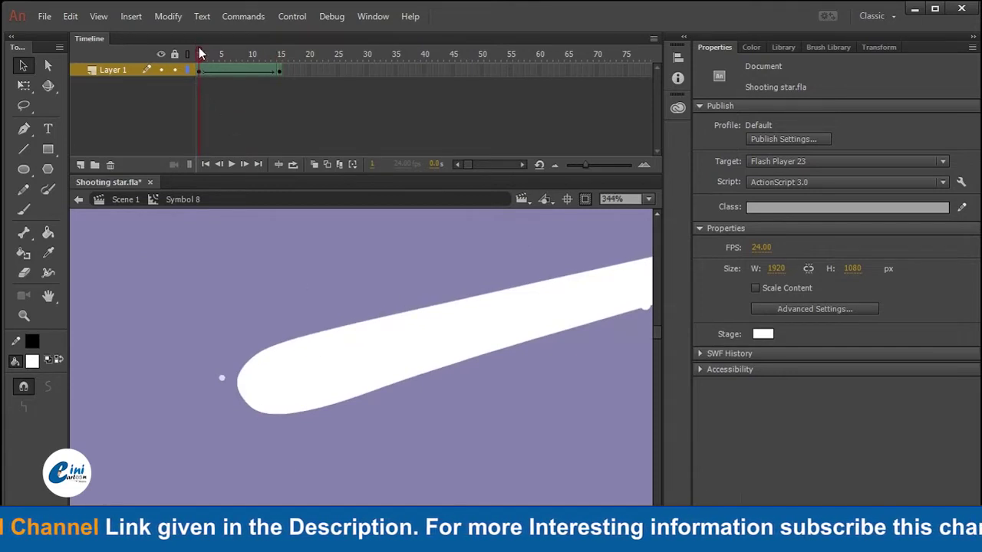
At frame 15, refine the lower curve of the star's head
left_click_drag(198, 47, 281, 54)
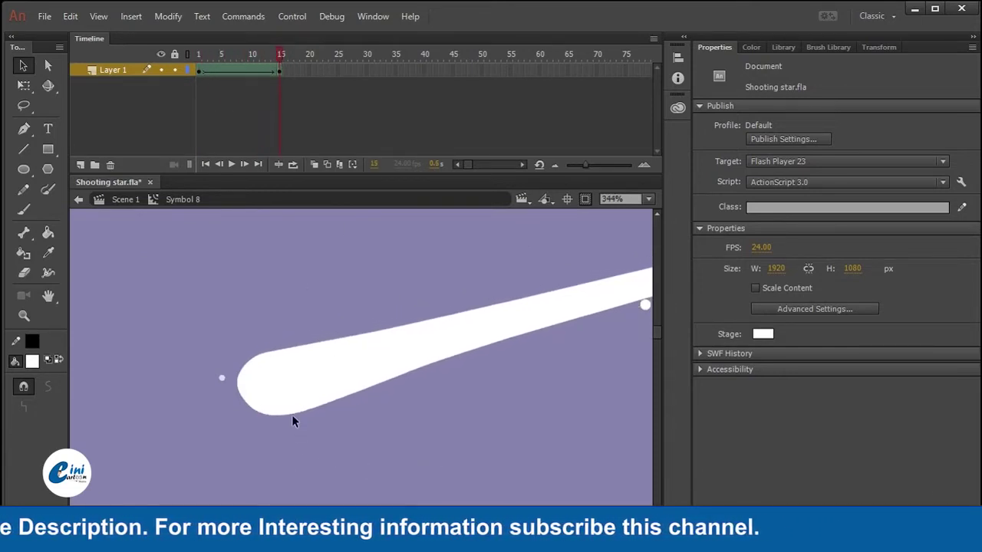
left_click_drag(297, 410, 281, 411)
scroll(322, 401, "down", 5)
left_click_drag(550, 391, 417, 375)
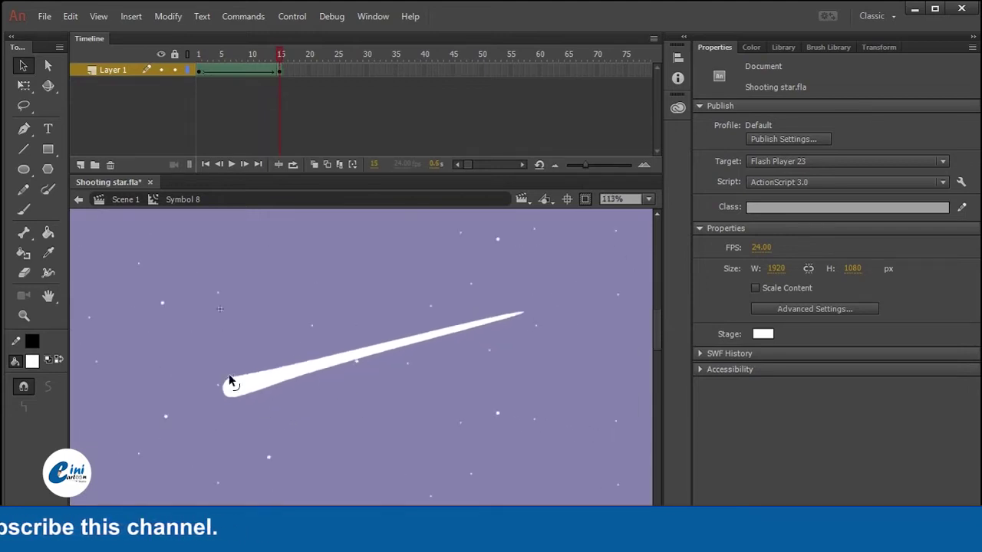
Copy the frame 1 keyframe to frame 30 to close the animation loop, and return to Scene 1
left_click(198, 71)
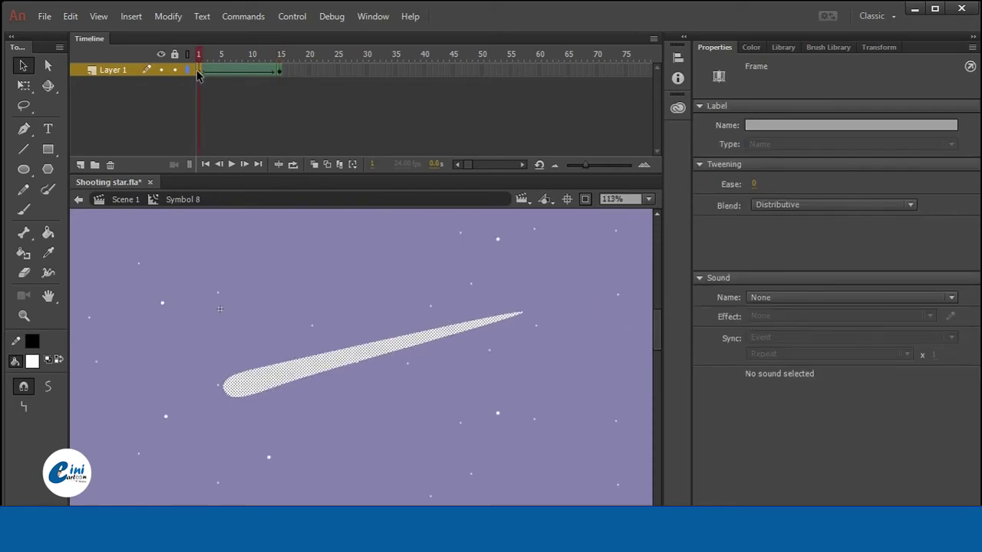
left_click_drag(356, 72, 367, 73)
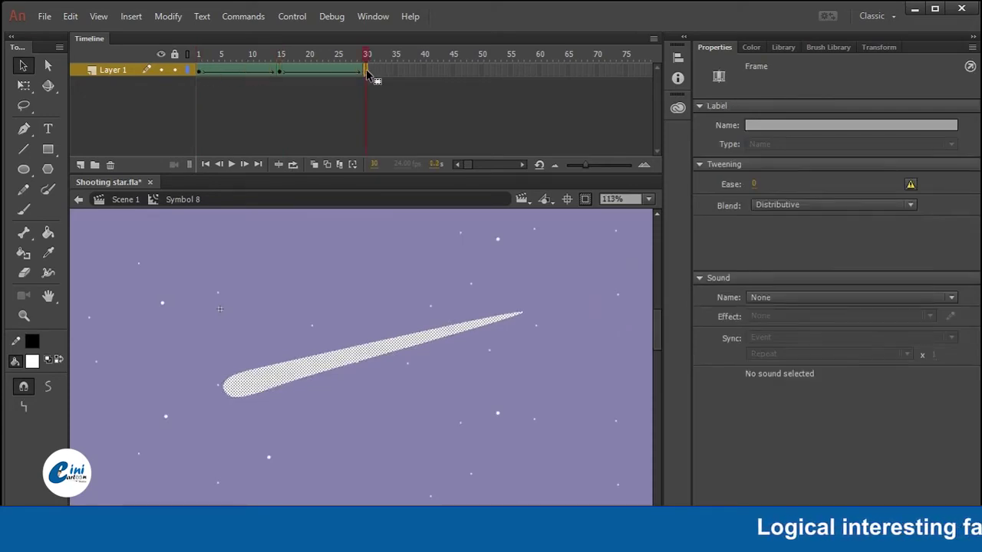
left_click(140, 201)
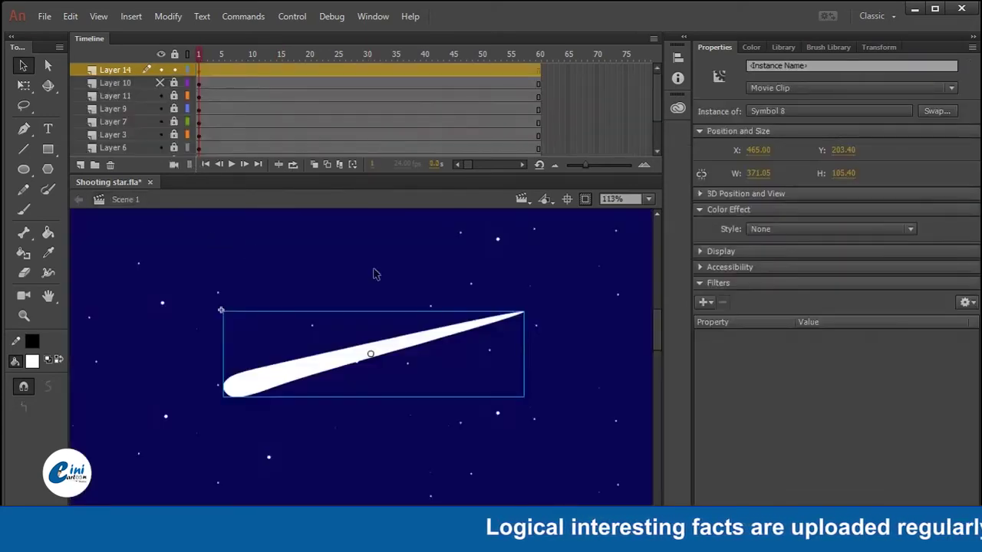
Add a Glow filter to the shooting star instance and set its color to white
key("ctrl+minus")
key("q")
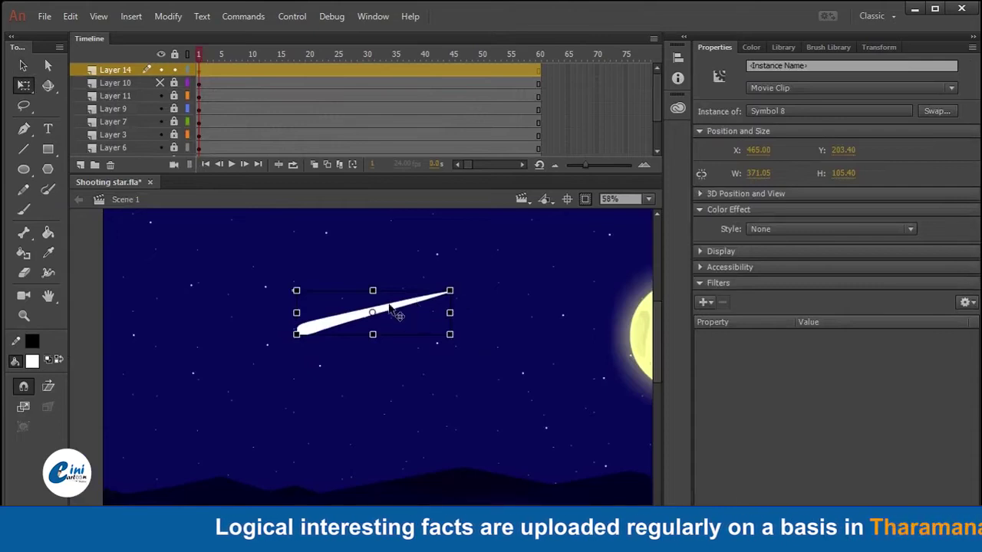
left_click(705, 302)
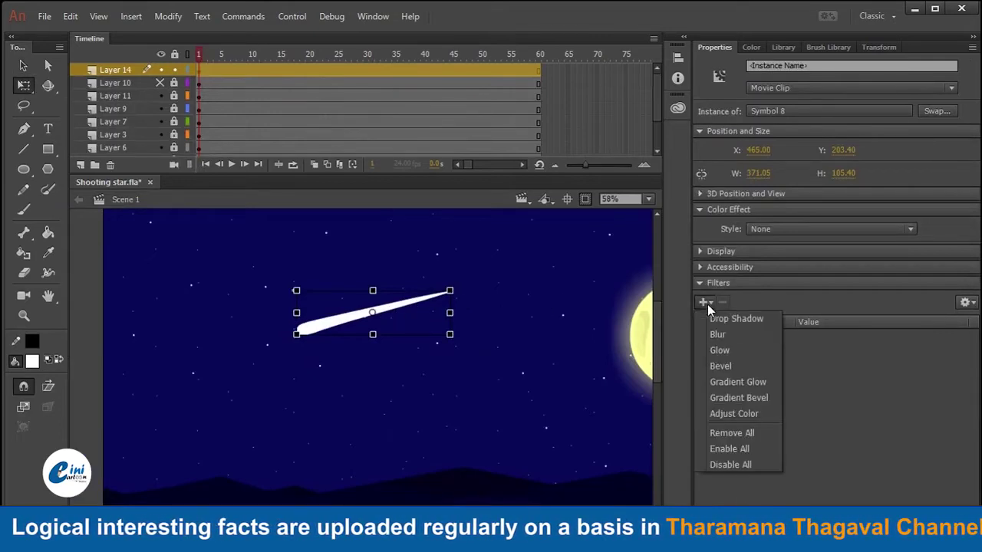
left_click(727, 349)
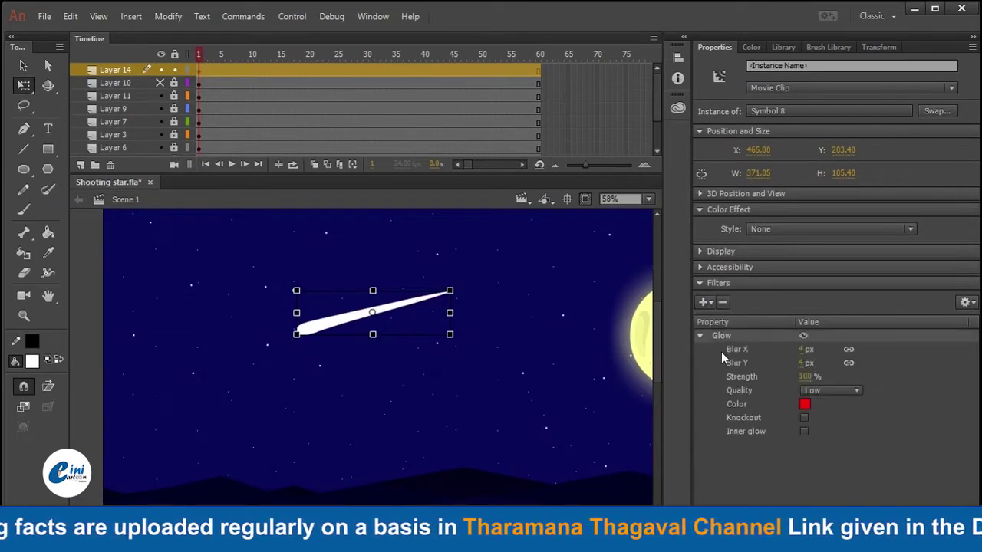
left_click(805, 403)
left_click(330, 320)
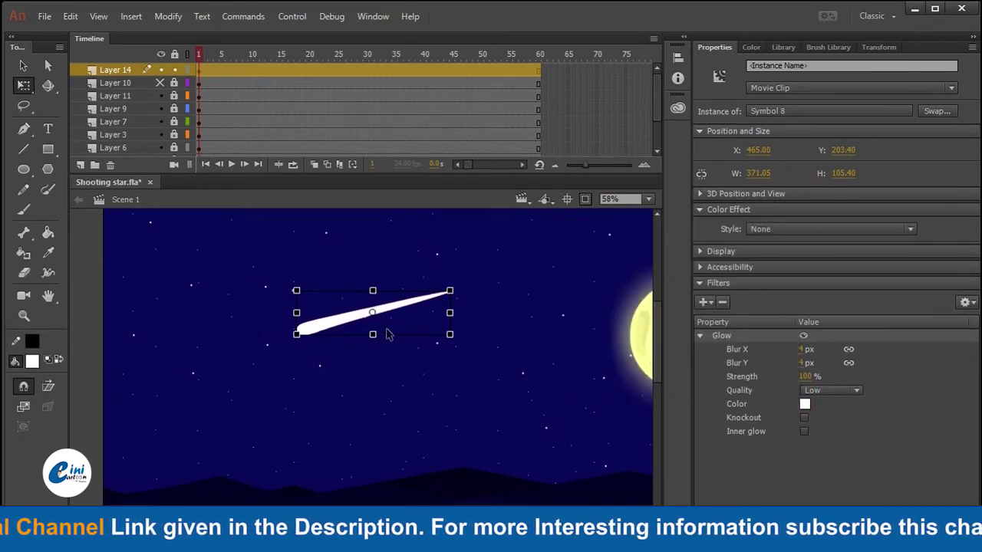
Set the glow's Blur X and Blur Y to 17 px
scroll(437, 341, "up", 3)
left_click_drag(416, 325, 478, 391)
scroll(400, 352, "up", 4)
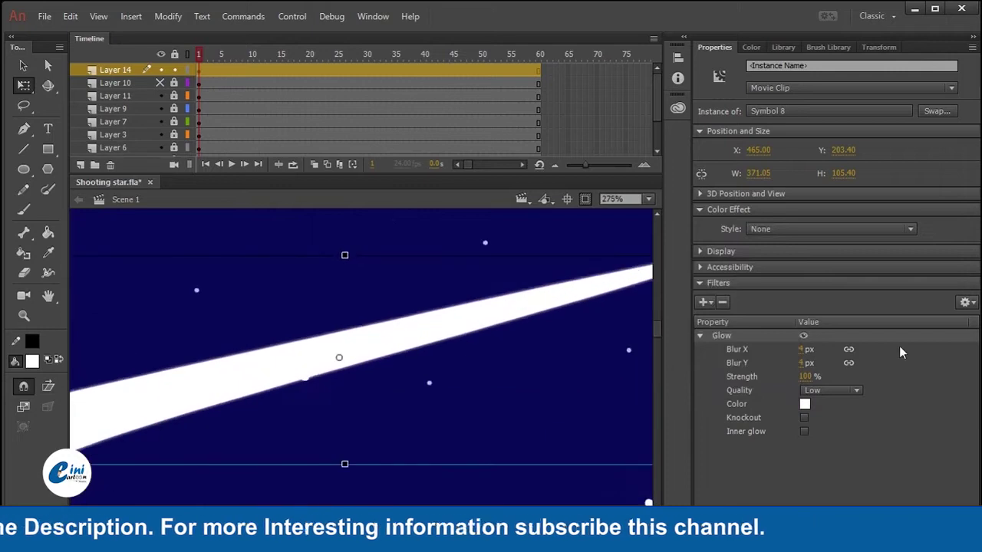
mouse_move(801, 349)
left_mouse_down()
mouse_move(829, 349)
mouse_move(813, 349)
left_mouse_up()
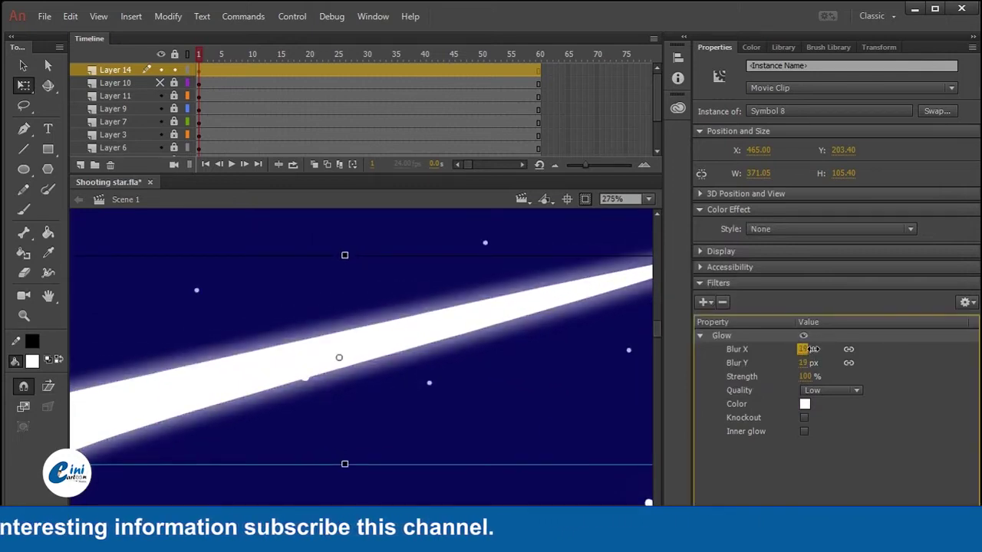
scroll(641, 372, "down", 3)
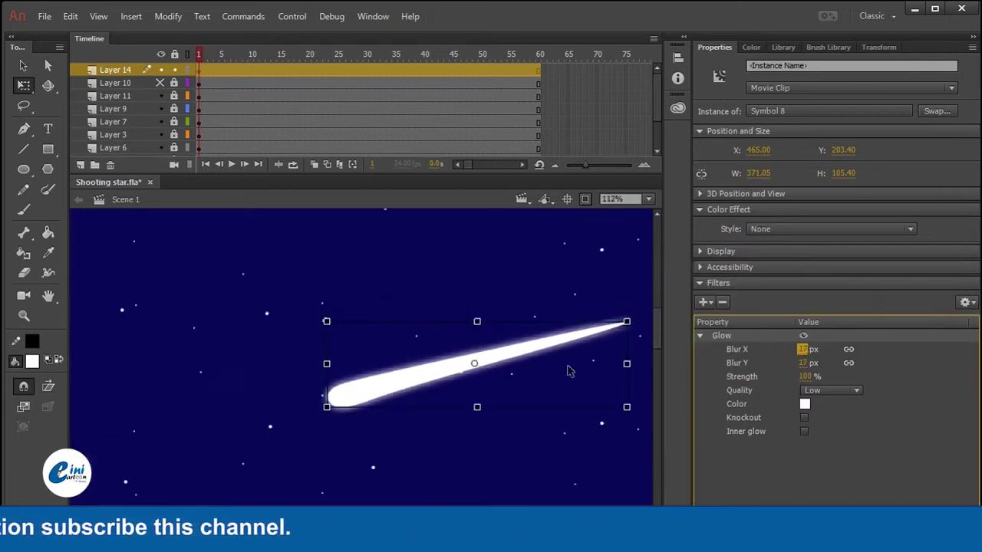
Scale the shooting star down to about 104 × 29 px in the sky beside the moon
left_click(495, 296)
left_click(410, 381)
left_click_drag(628, 323, 575, 356)
left_click(552, 346)
scroll(516, 321, "down", 2)
scroll(516, 322, "down", 3)
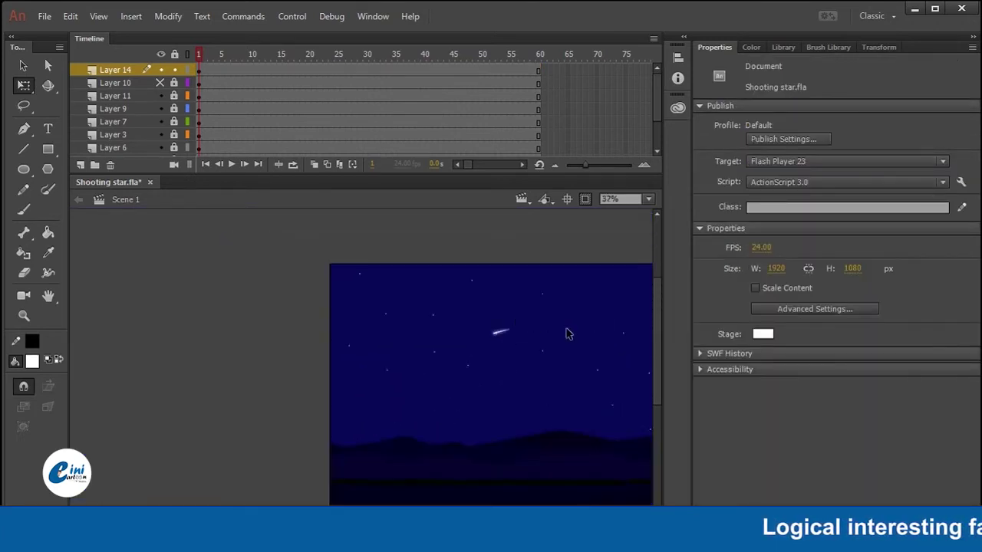
left_click(345, 321)
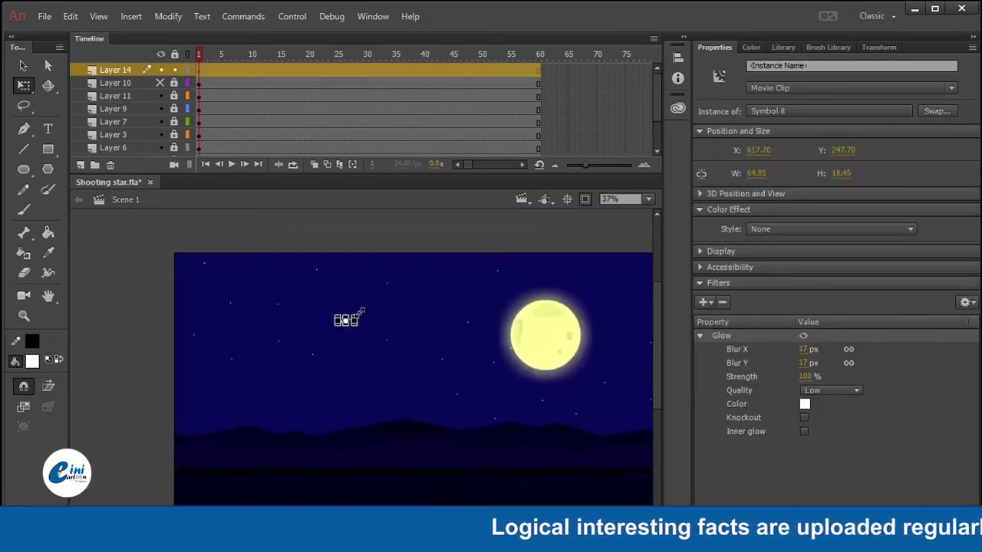
scroll(361, 313, "up", 5)
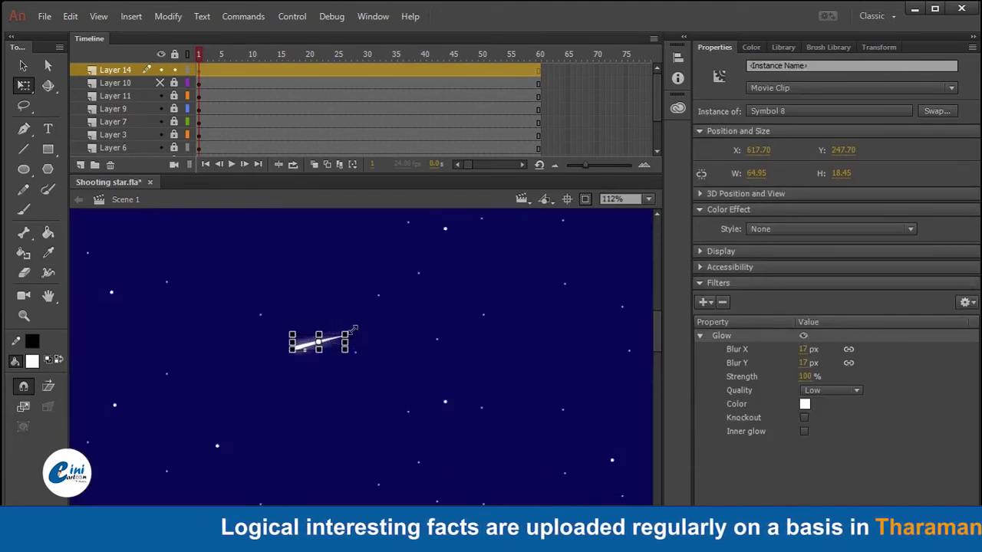
left_click_drag(353, 328, 362, 325)
scroll(465, 300, "down", 4)
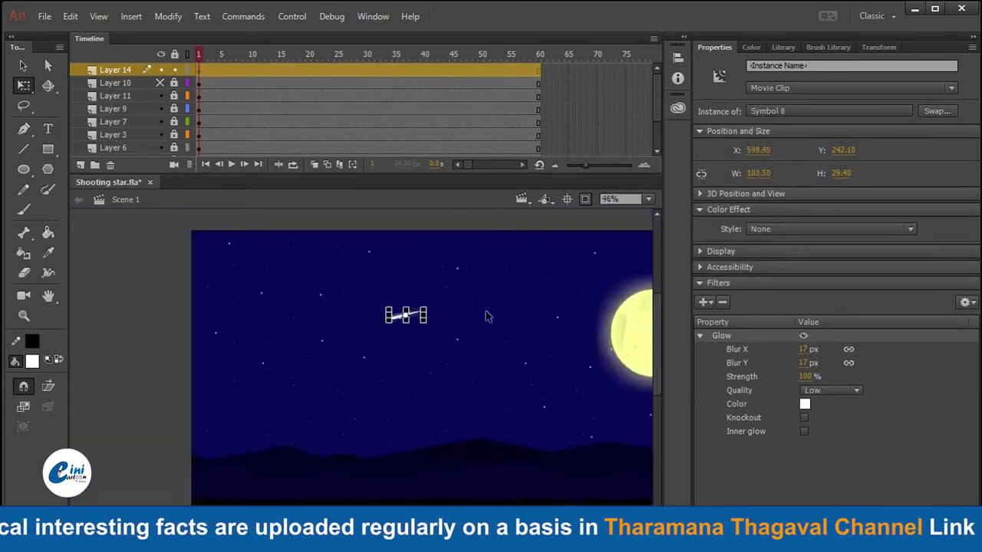
Extend all layers of the scene from frame 60 to frame 78
left_click(487, 316)
left_click_drag(338, 72, 434, 244)
key("F5")
scroll(566, 79, "up", 2)
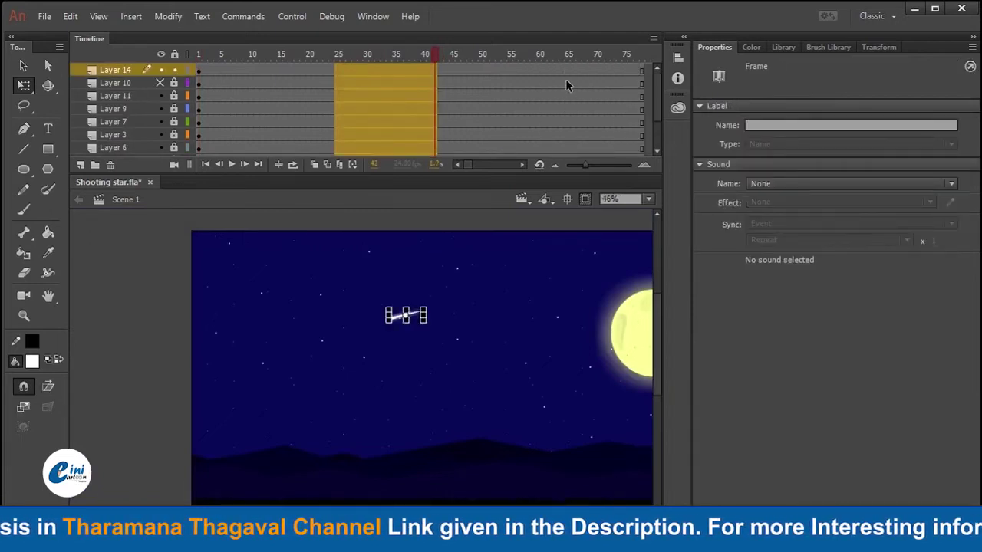
Insert a keyframe at frame 75 on the shooting star's layer, Layer 14
left_click(623, 71)
right_click(624, 70)
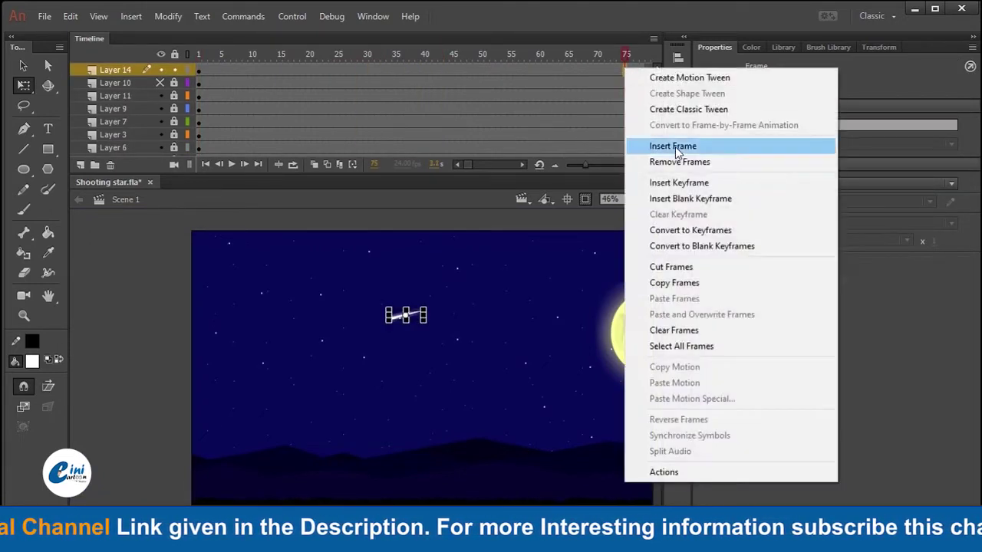
left_click(709, 186)
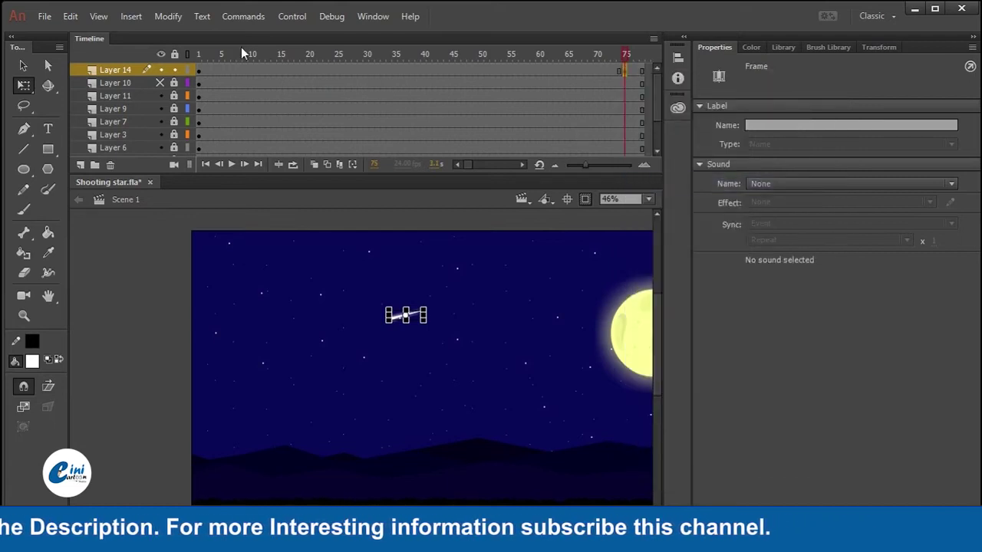
At frame 1, move the shooting star off the stage, just beyond its upper-right corner
left_click(199, 72)
left_click_drag(503, 327, 332, 349)
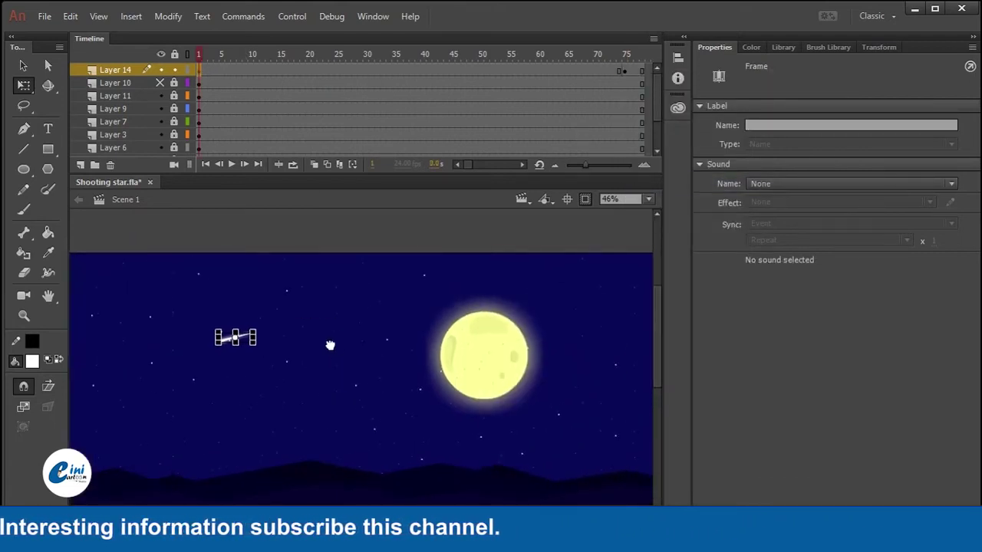
key("v")
scroll(268, 356, "down", 2)
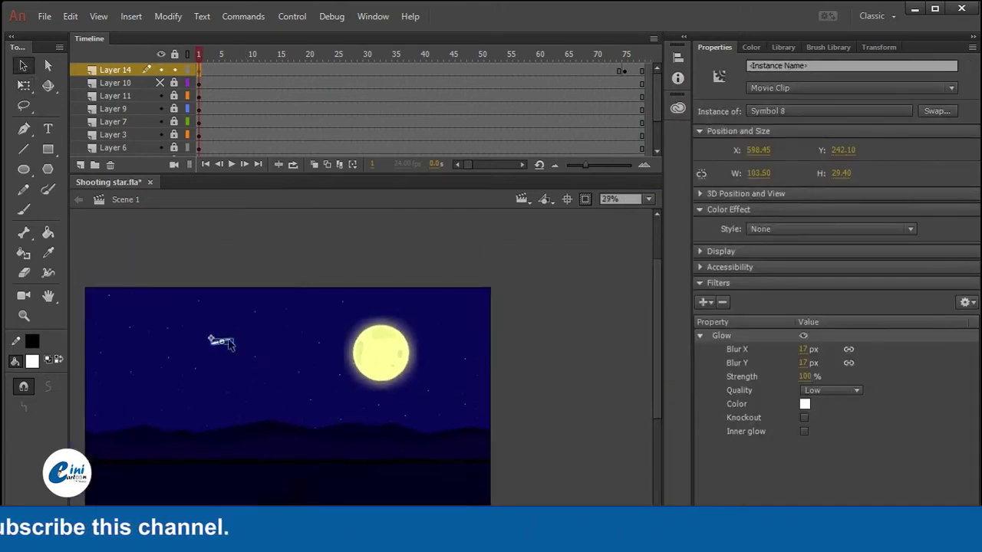
left_click_drag(228, 343, 519, 291)
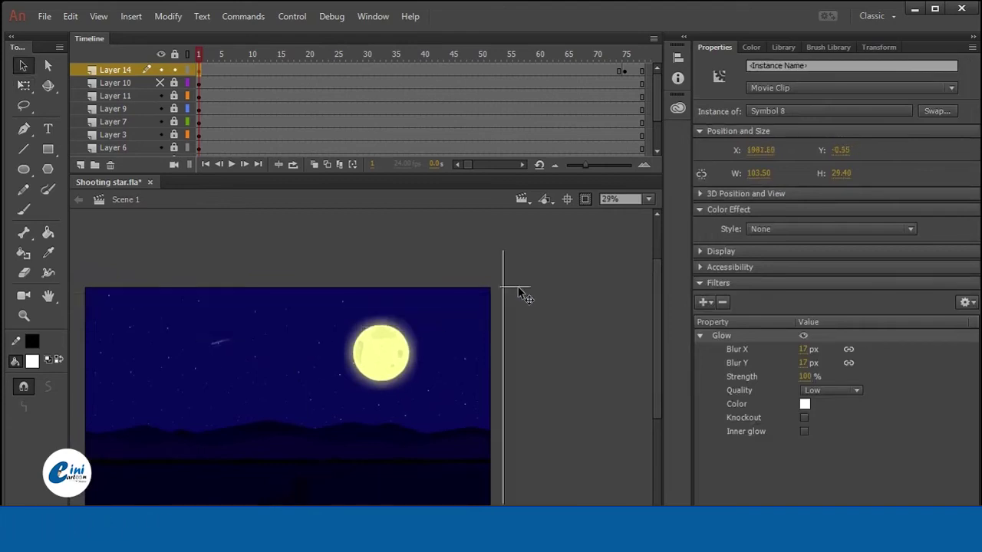
Create a classic tween between the frame 1 and frame 75 keyframes of Layer 14
left_click(386, 67)
right_click(386, 68)
left_click(489, 105)
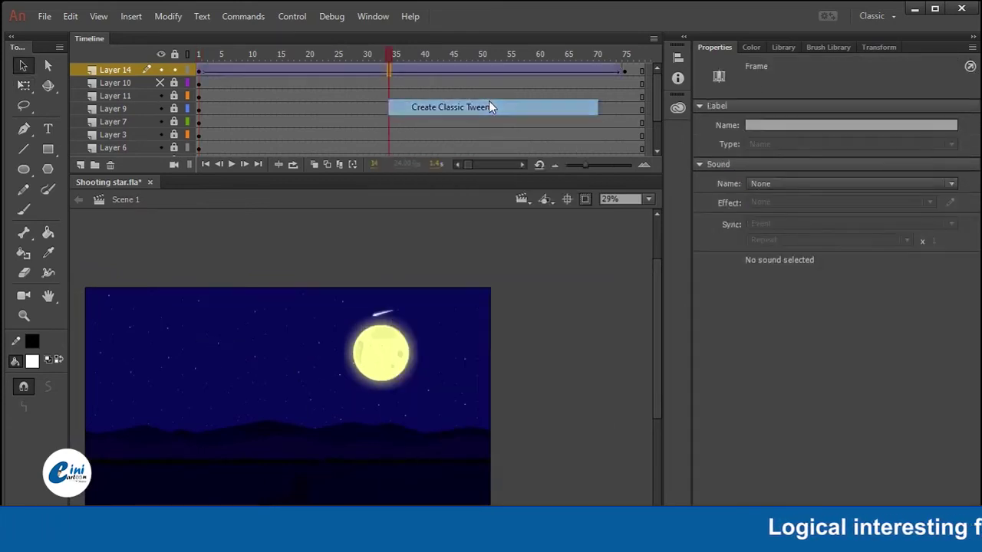
At frame 75, move the star just above the left mountains and scale it down to about 44 × 13 px
left_click(626, 71)
scroll(228, 373, "up", 3)
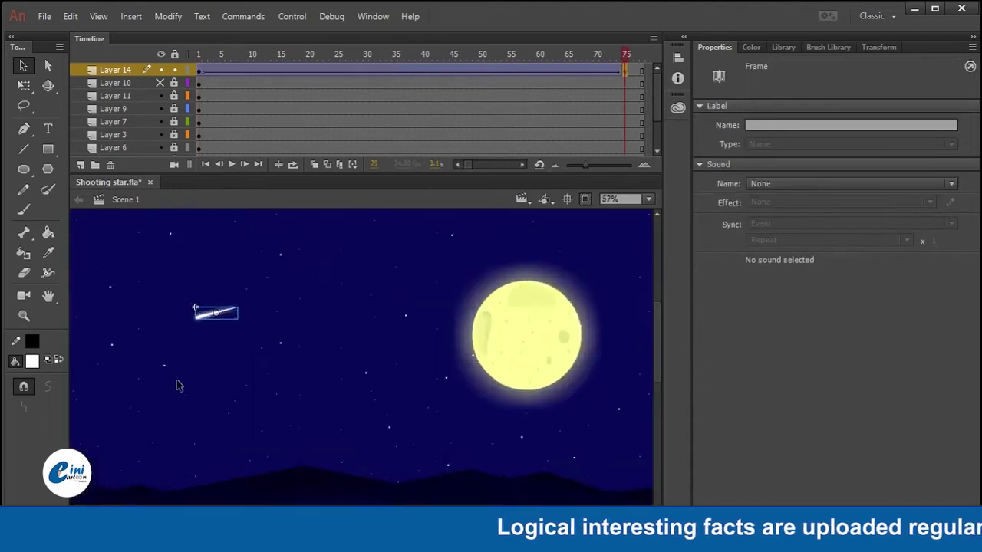
left_click_drag(177, 381, 365, 326)
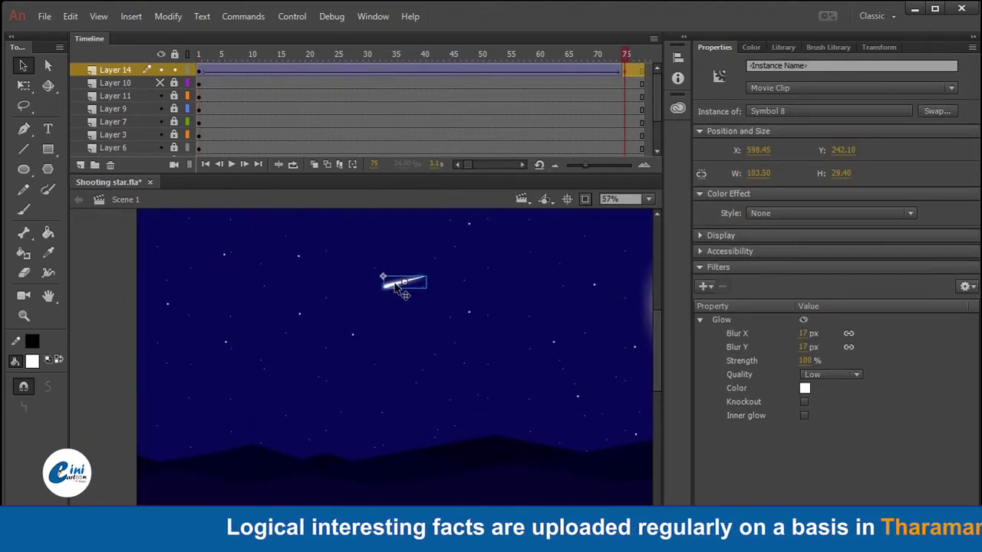
left_click_drag(399, 296, 249, 412)
scroll(238, 436, "up", 6)
key("q")
left_click_drag(364, 387, 331, 399)
key("ctrl+z")
scroll(362, 371, "down", 5)
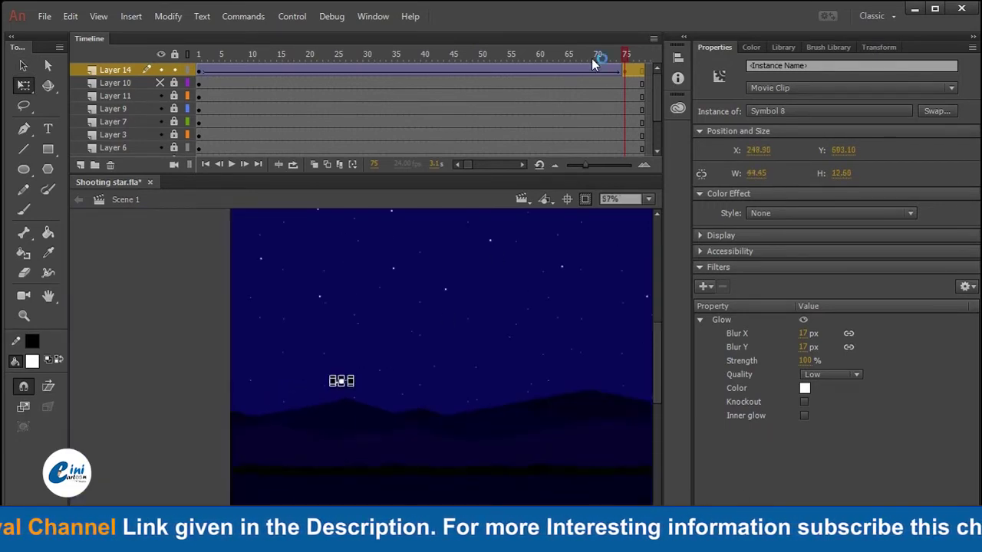
Extend all layers of the scene to frame 93
left_click_drag(595, 63, 652, 54)
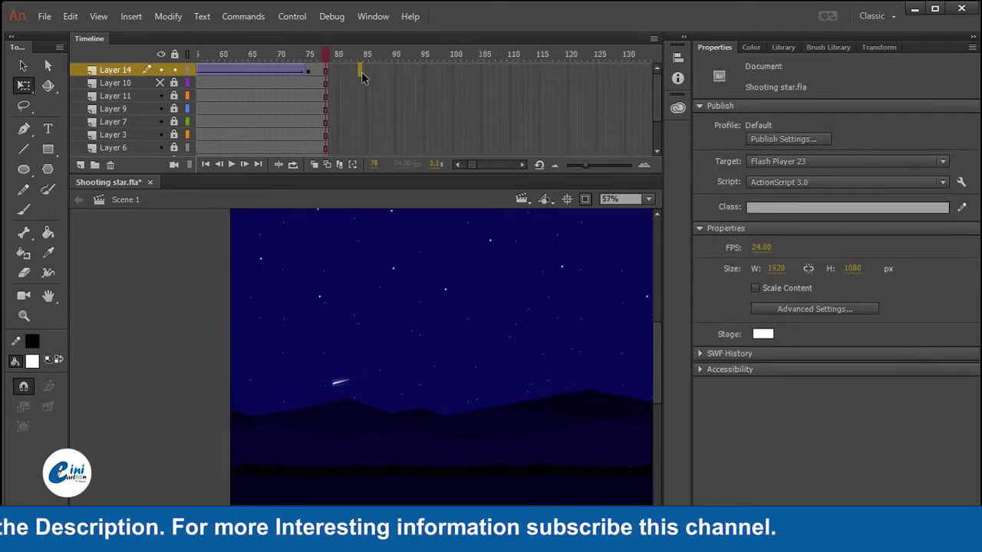
left_click_drag(363, 77, 412, 157)
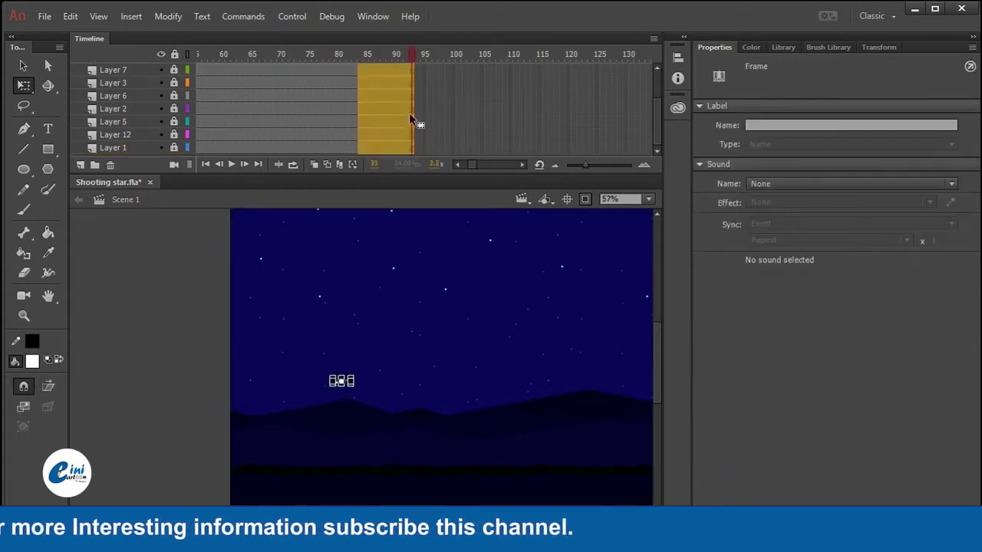
left_click(420, 336)
Add Layer 14 keyframes at frames 76 and 85, and at frame 85 tilt the star and lower it to about X 162, Y 653
left_click(314, 70)
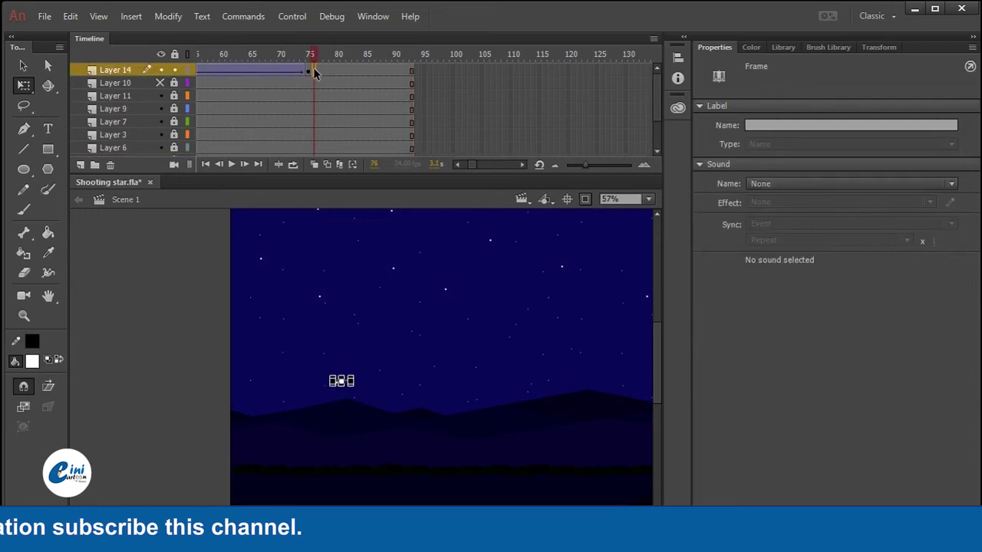
left_click(365, 63)
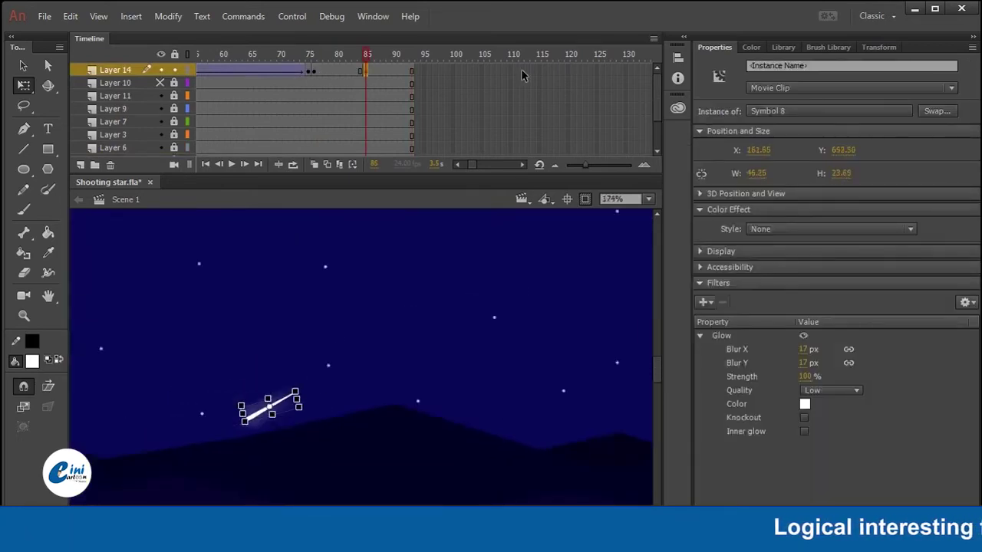
left_click(355, 71)
left_click(265, 415)
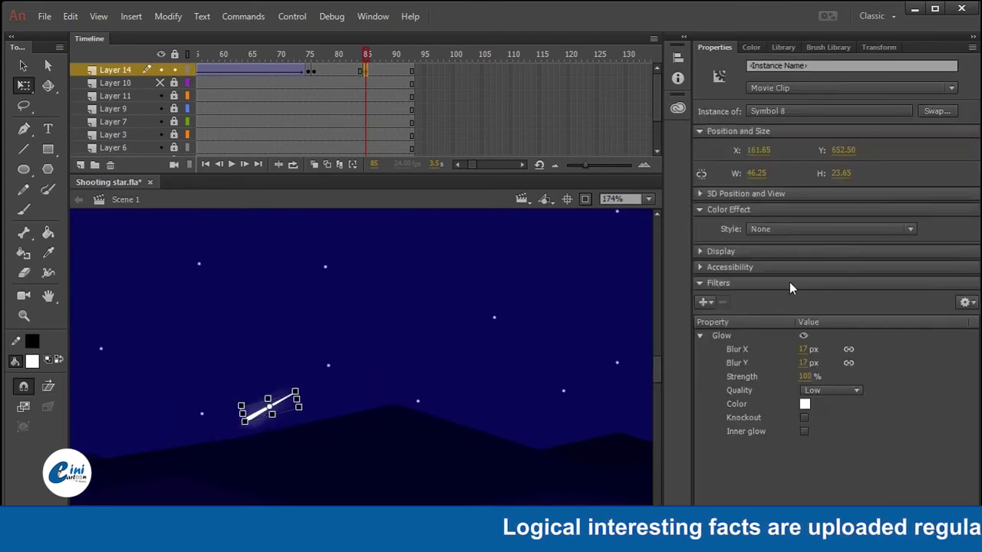
Apply an Alpha color effect of 0% to the shooting star at frame 85
left_click(790, 228)
left_click(790, 305)
left_click_drag(869, 250, 743, 254)
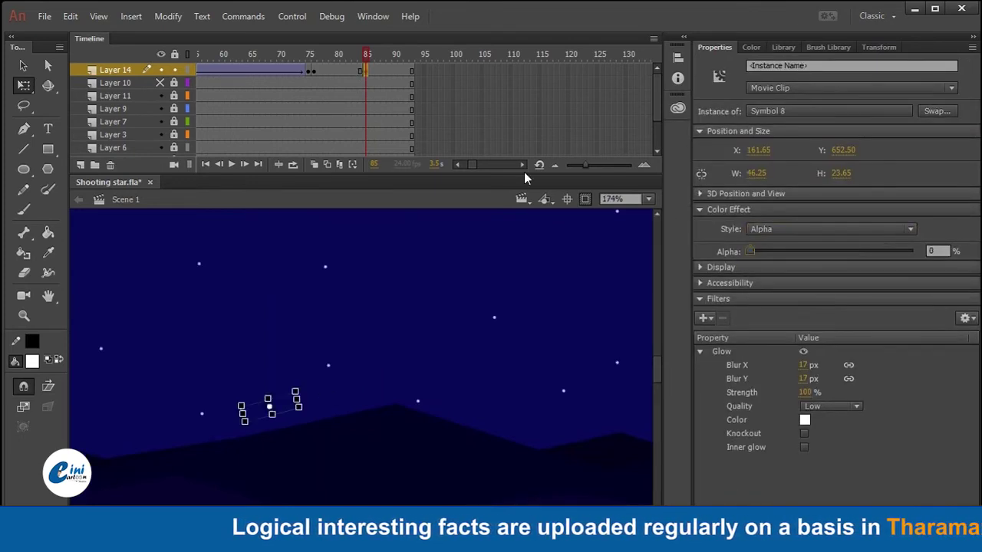
Create a classic tween between frames 76 and 85 for the fade-out, and extend all layers to frame 96
right_click(328, 67)
left_click(369, 108)
left_click_drag(328, 55, 412, 245)
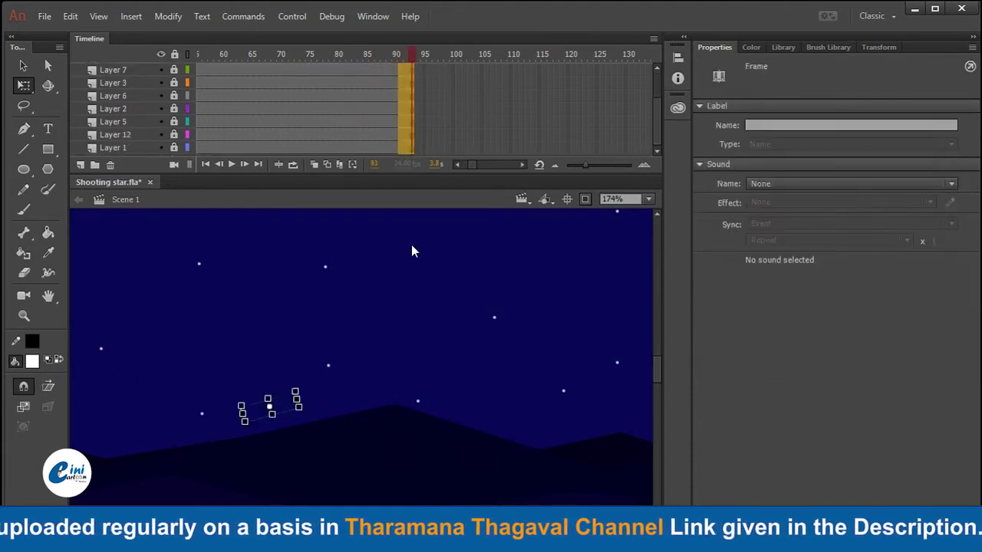
key("F5")
Bring the whole stage into view, scrub back through the timeline, and test the movie to review the shooting star's flight
scroll(441, 287, "down", 4)
left_click_drag(430, 312, 276, 304)
scroll(469, 257, "down", 1)
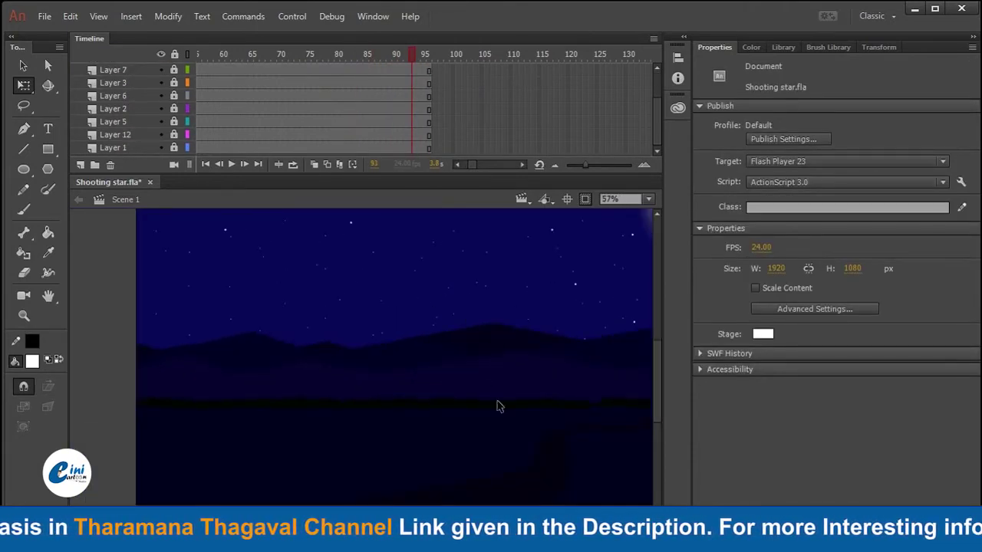
scroll(498, 408, "down", 1)
left_click_drag(503, 360, 455, 395)
scroll(455, 395, "down", 1)
left_click(566, 199)
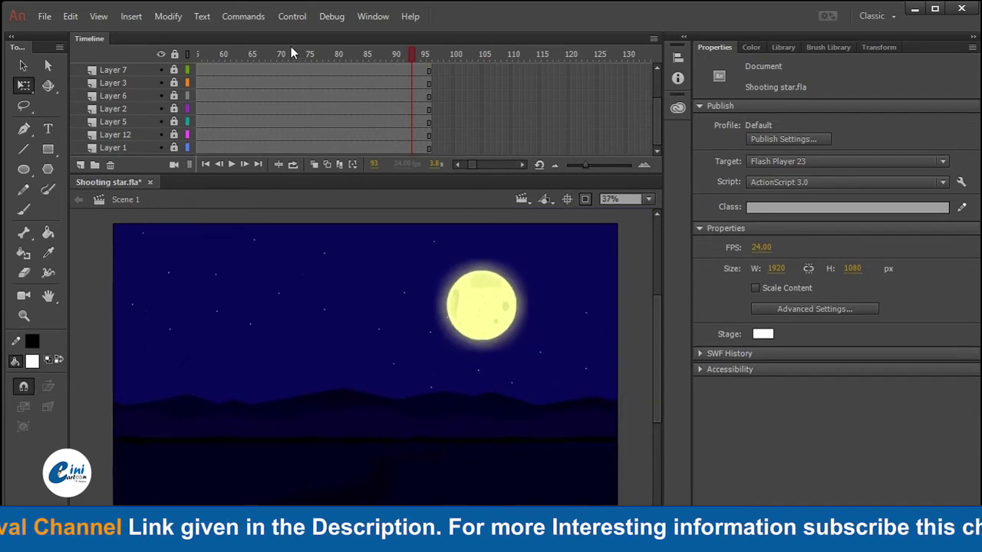
left_click_drag(291, 52, 9, 55)
scroll(386, 326, "down", 1)
key("ctrl+Return")
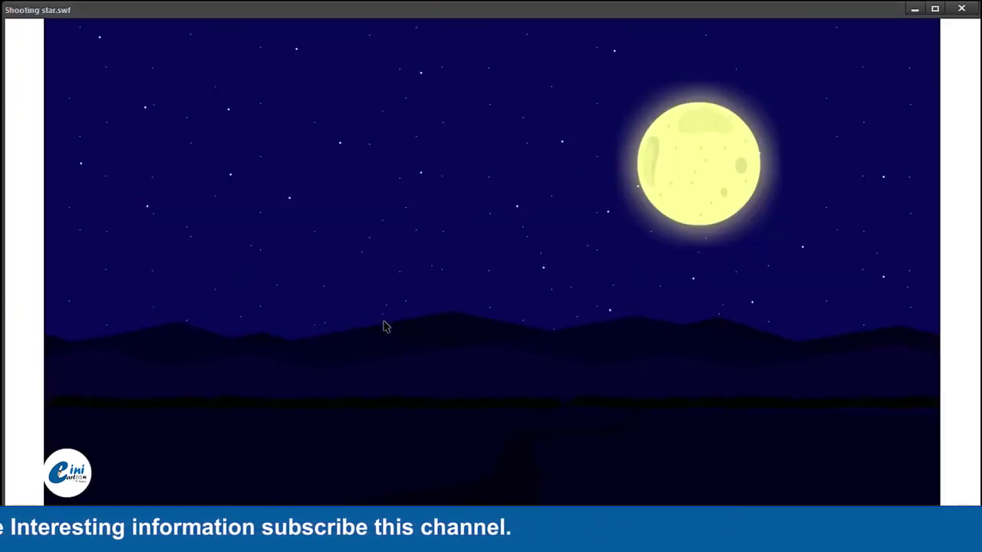
left_click(961, 8)
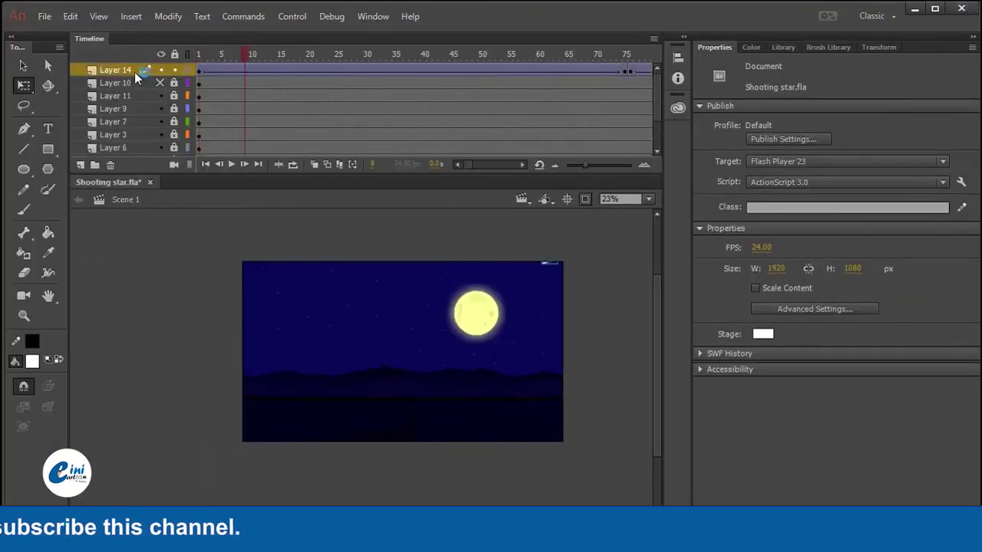
Move Layer 14 below Layer 9 in the layer order and scrub the timeline to check the star's stacking
left_click_drag(133, 71, 127, 115)
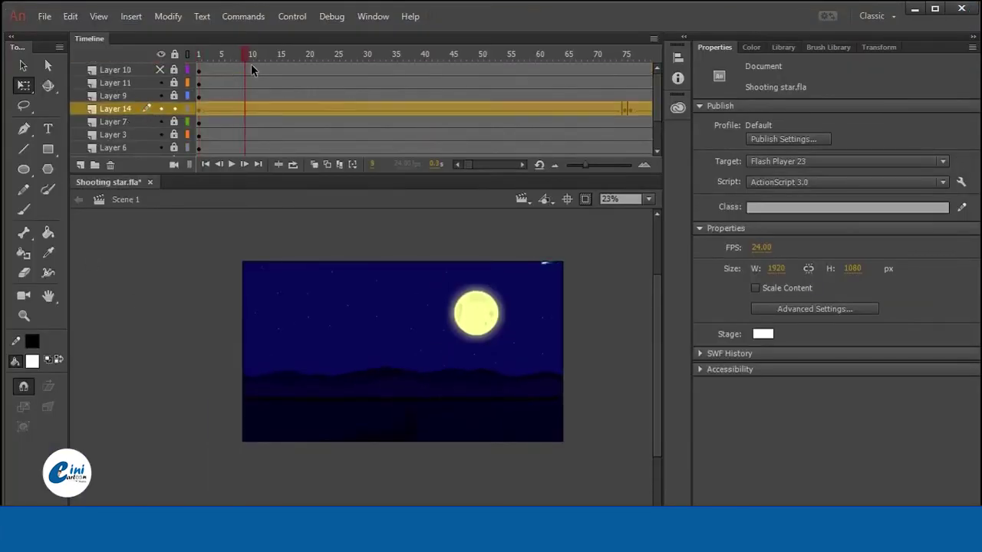
left_click(439, 64)
left_click_drag(438, 62, 350, 67)
mouse_move(134, 110)
left_mouse_down()
mouse_move(133, 120)
mouse_move(134, 110)
left_mouse_up()
At frame 1, raise the shooting star well above the stage's upper-right corner and save the file
left_click_drag(257, 56, 199, 83)
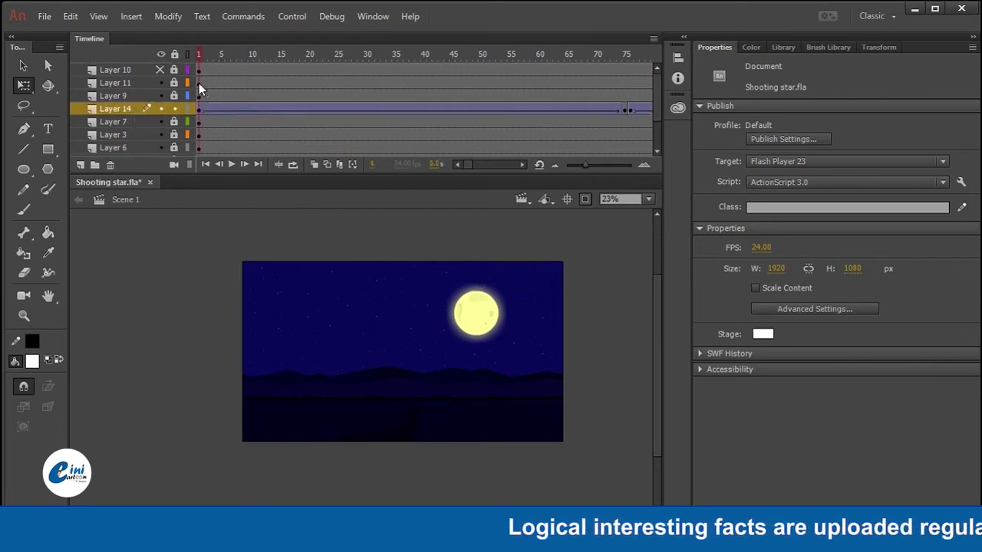
left_click(199, 110)
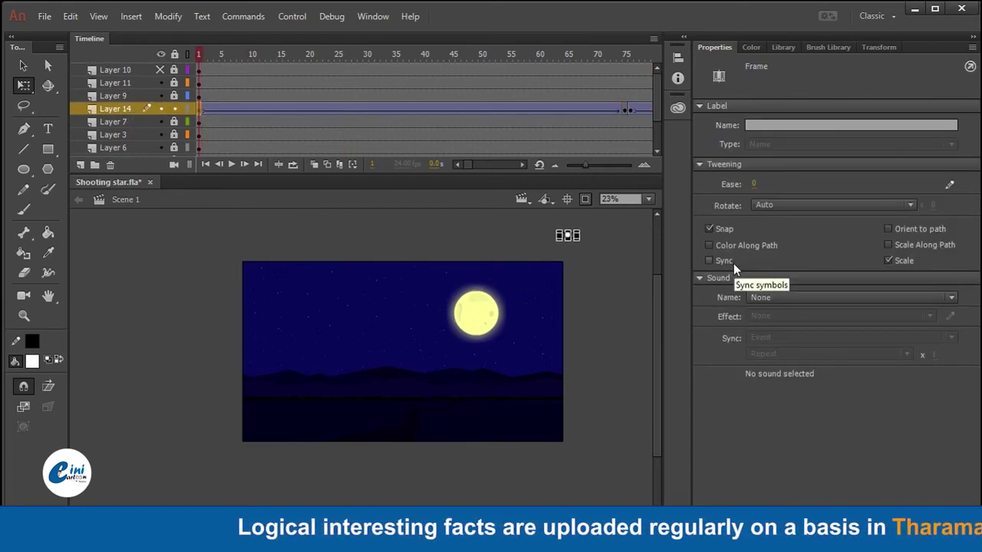
key("ctrl+s")
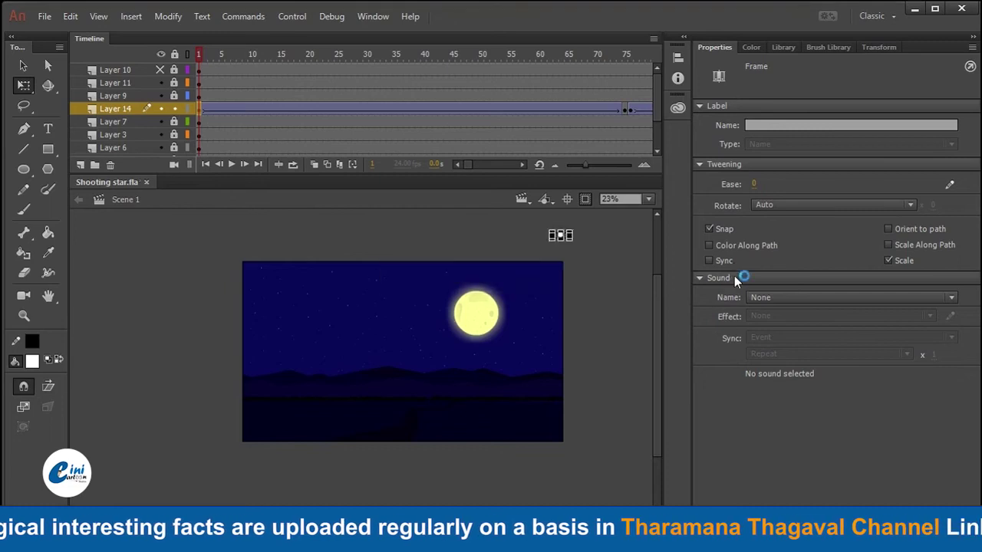
Test the movie to watch the star's new path, and close the preview
left_click(615, 336)
key("ctrl+Return")
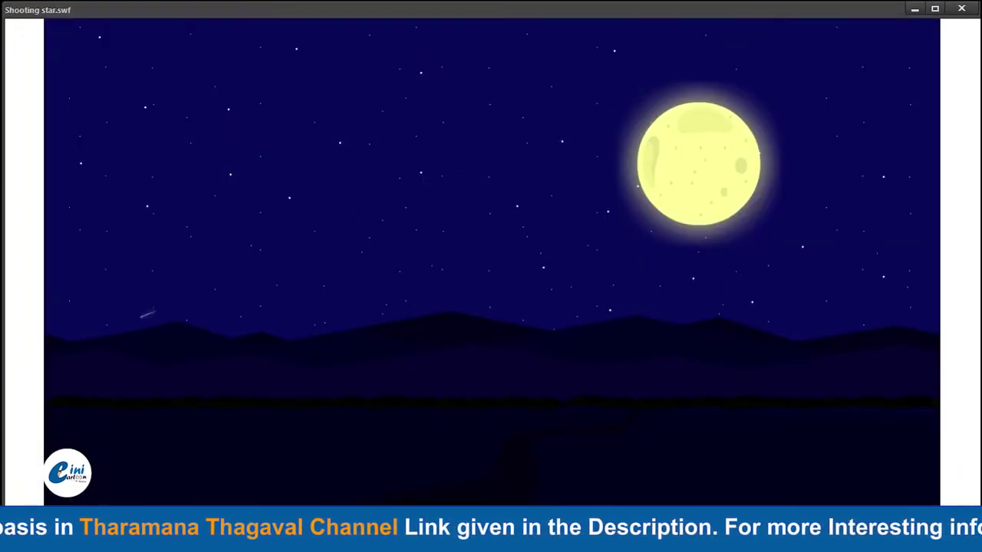
left_click(961, 9)
At frame 1, rotate the shooting star to a steeper diagonal tilt
left_click(200, 109)
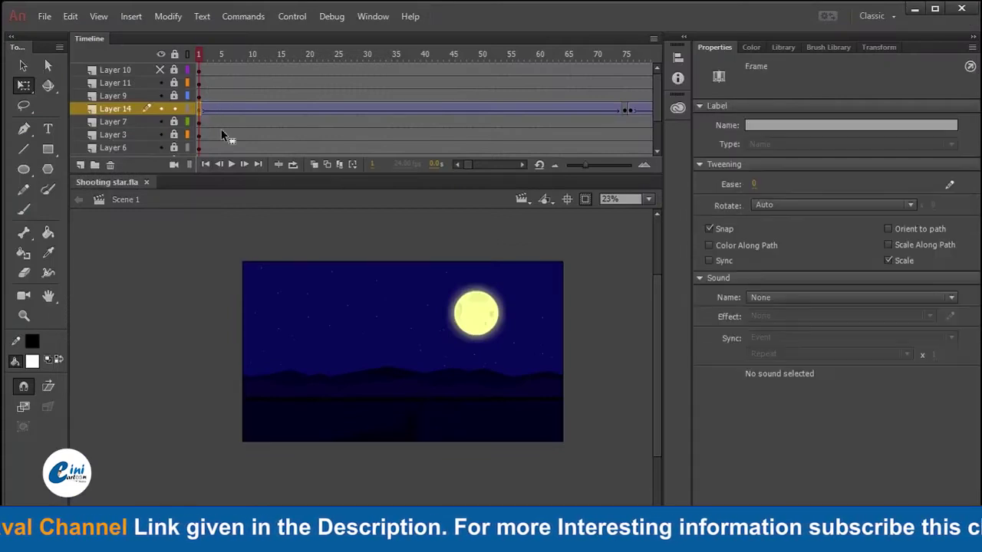
scroll(586, 206, "up", 3)
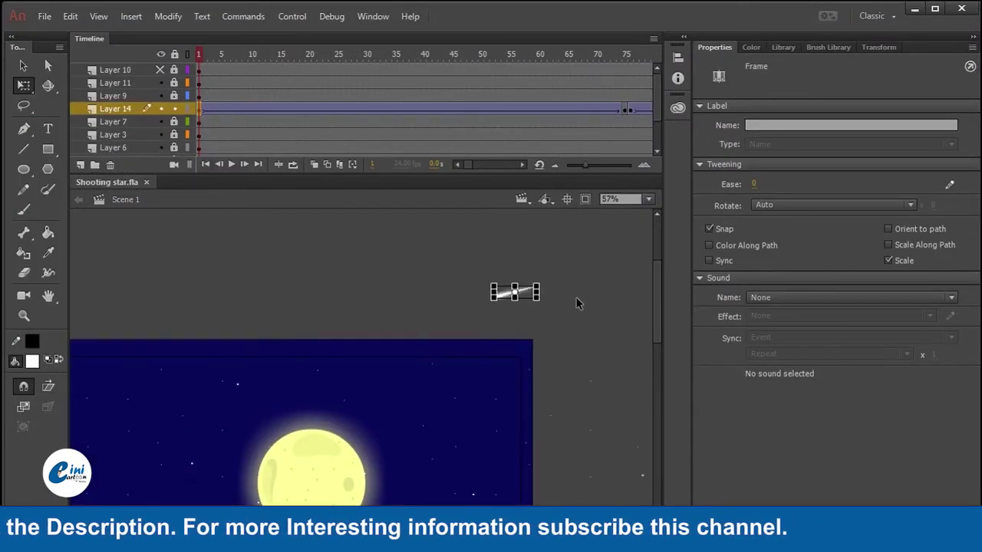
left_click_drag(547, 309, 557, 303)
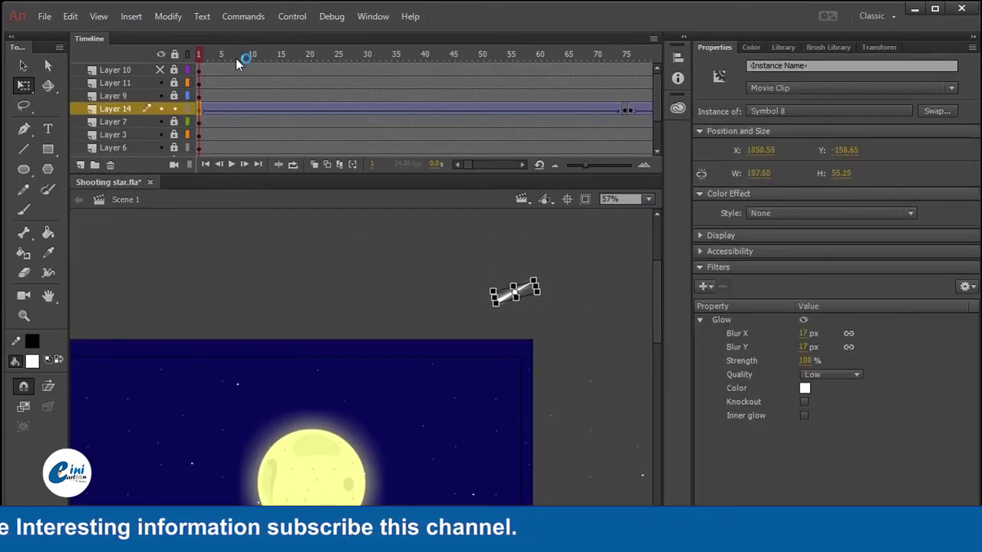
Scrub the timeline up to frame 74 and examine the shooting star's angle along its path
left_click_drag(241, 57, 440, 56)
key("space")
left_click_drag(265, 421, 364, 331)
scroll(363, 331, "down", 3)
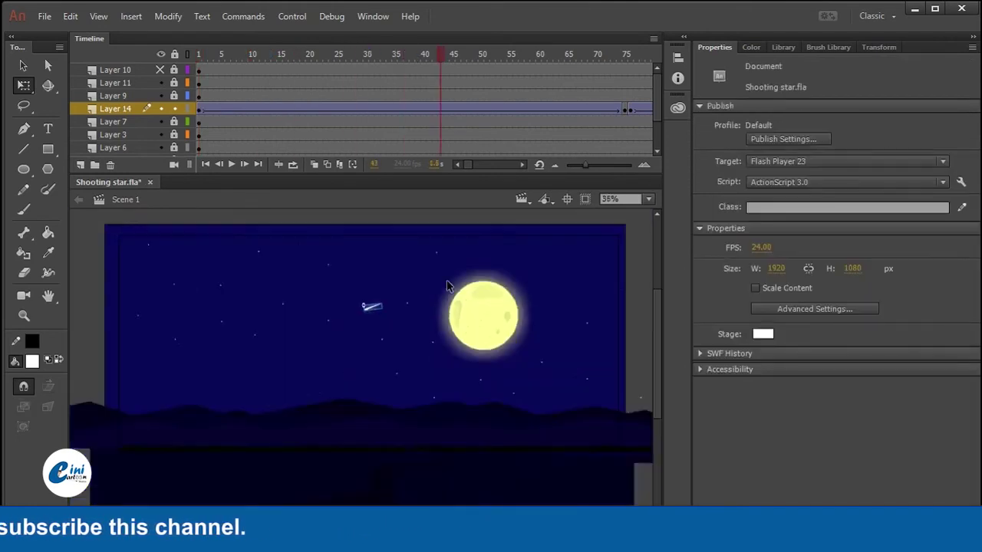
left_click_drag(433, 57, 620, 82)
scroll(365, 354, "up", 2)
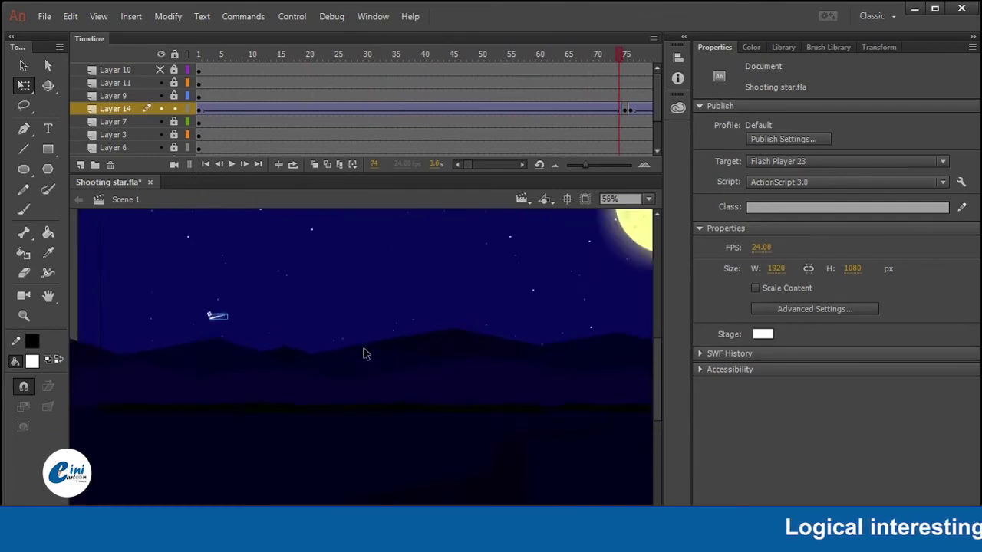
At the frame 75 keyframe, rotate the shooting star counterclockwise to a steeper diagonal tilt
scroll(365, 354, "down", 1)
left_click_drag(623, 61, 631, 66)
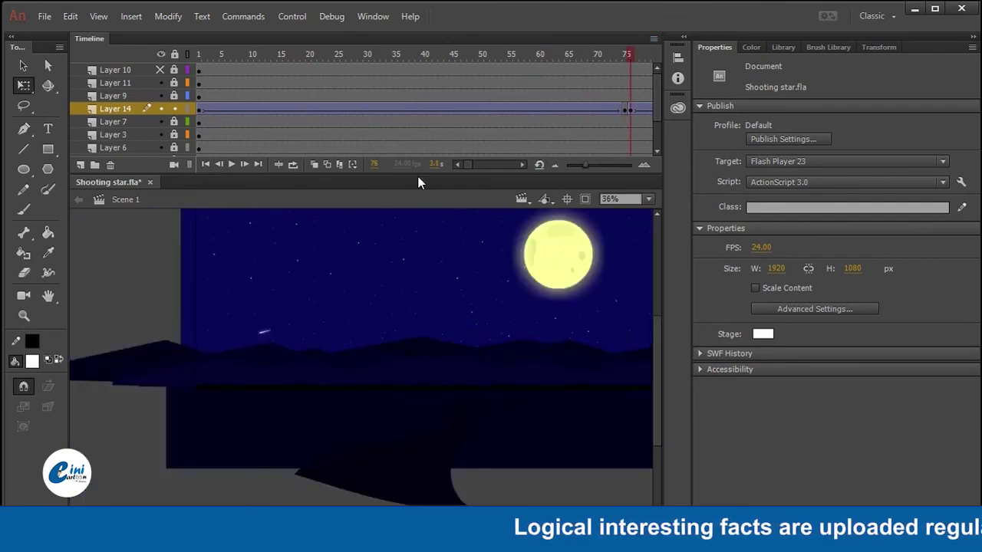
left_click(622, 112)
scroll(284, 336, "up", 4)
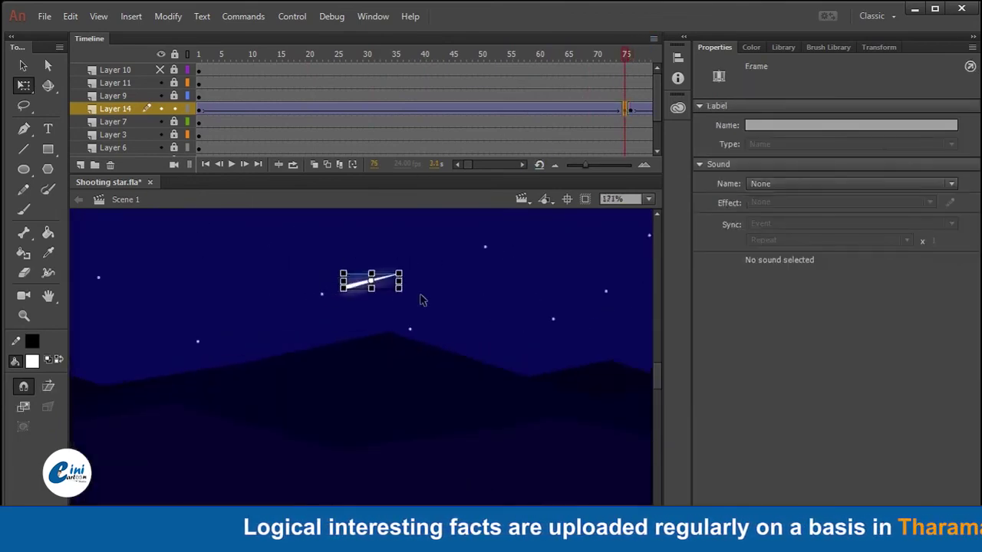
left_click_drag(413, 297, 435, 296)
scroll(434, 296, "down", 2)
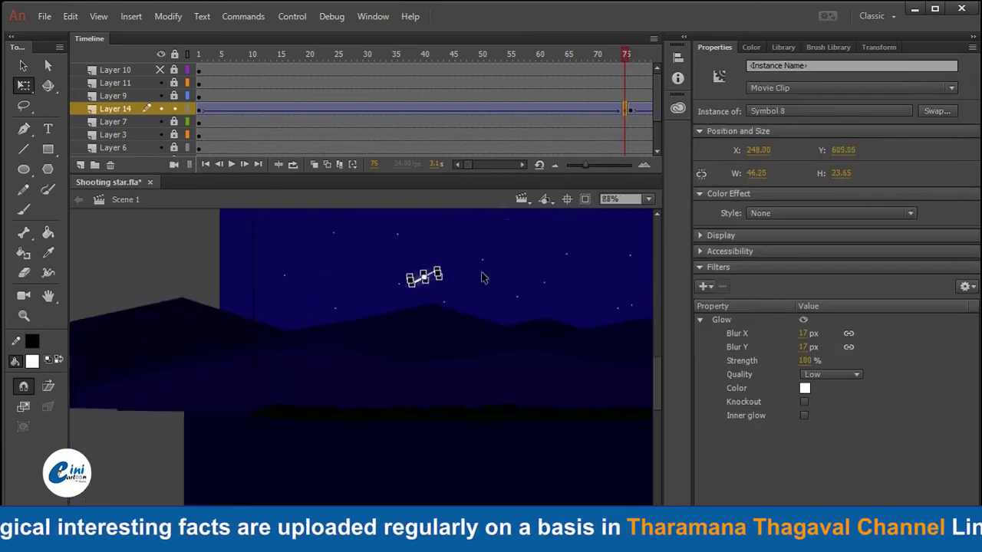
At frame 76, where the fade-out tween starts, rotate the shooting star to the same steep tilt as at frame 75
left_click_drag(625, 55, 255, 73)
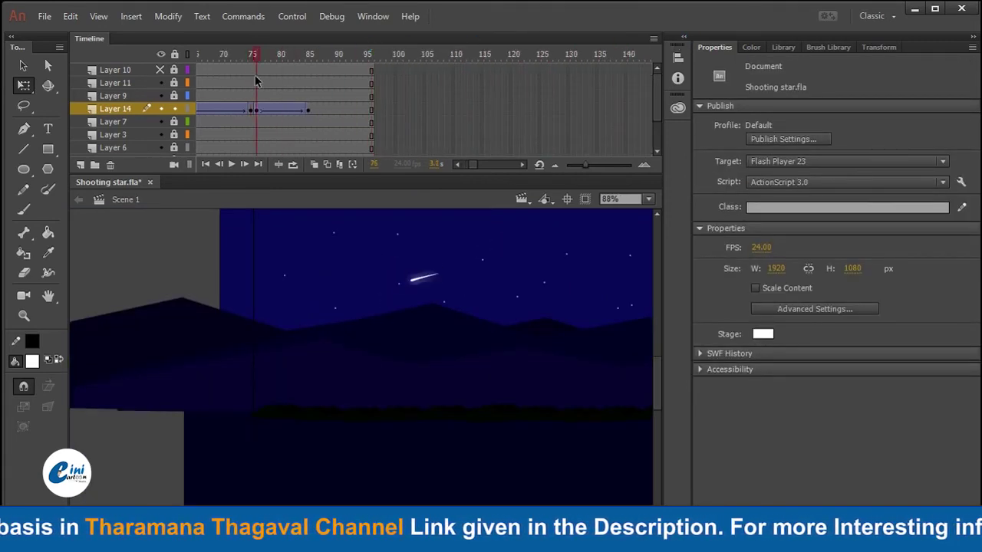
left_click(256, 109)
scroll(438, 247, "up", 2)
left_click_drag(453, 329, 460, 321)
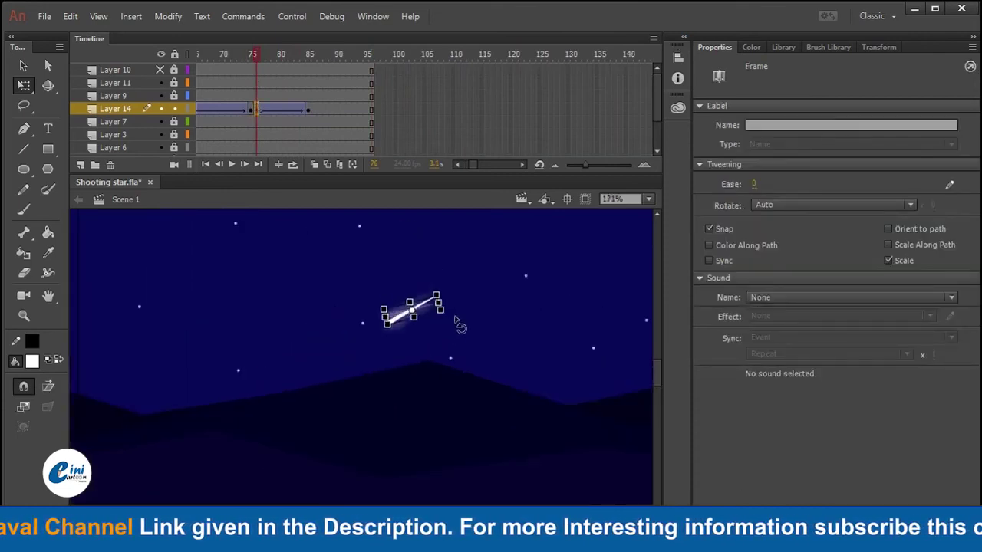
Scrub to frame 83 to check the star's fade-out above the mountains, and save the file
left_click_drag(268, 57, 297, 55)
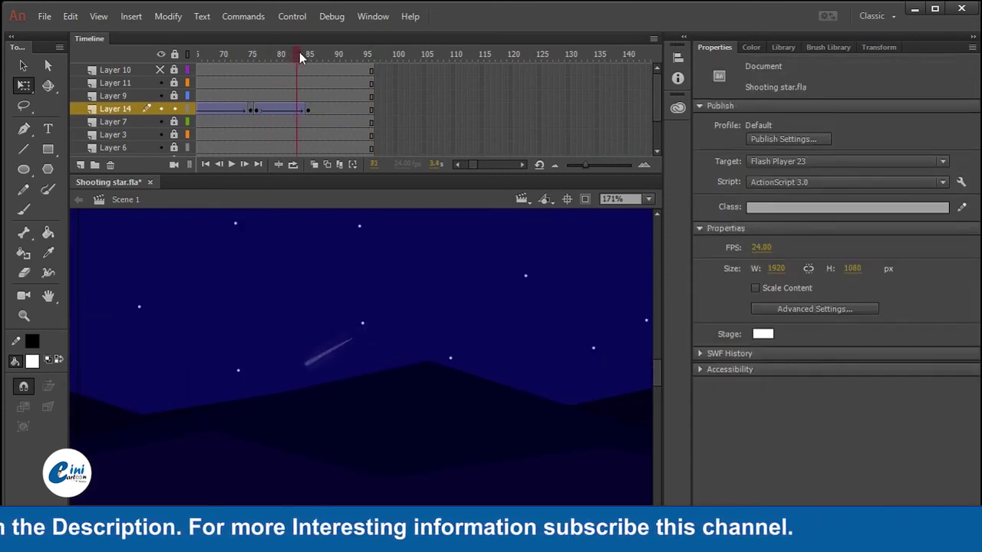
scroll(461, 347, "down", 2)
scroll(460, 343, "down", 3)
left_click_drag(556, 348, 386, 340)
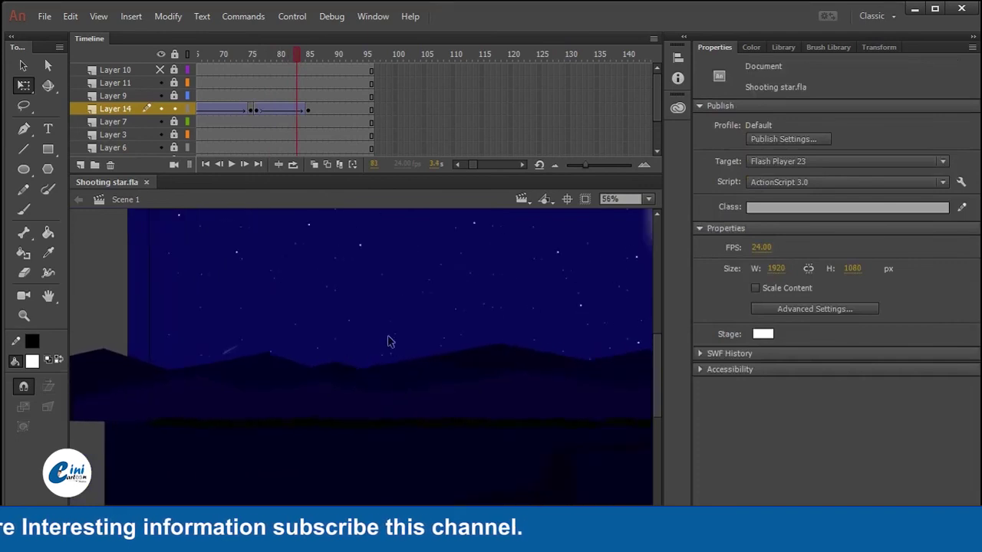
scroll(387, 340, "down", 2)
left_click(582, 198)
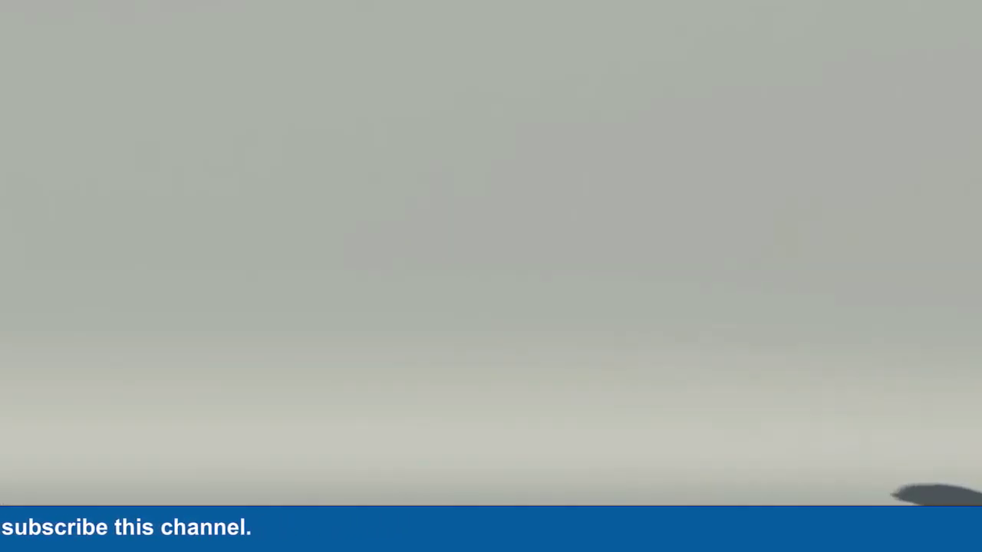